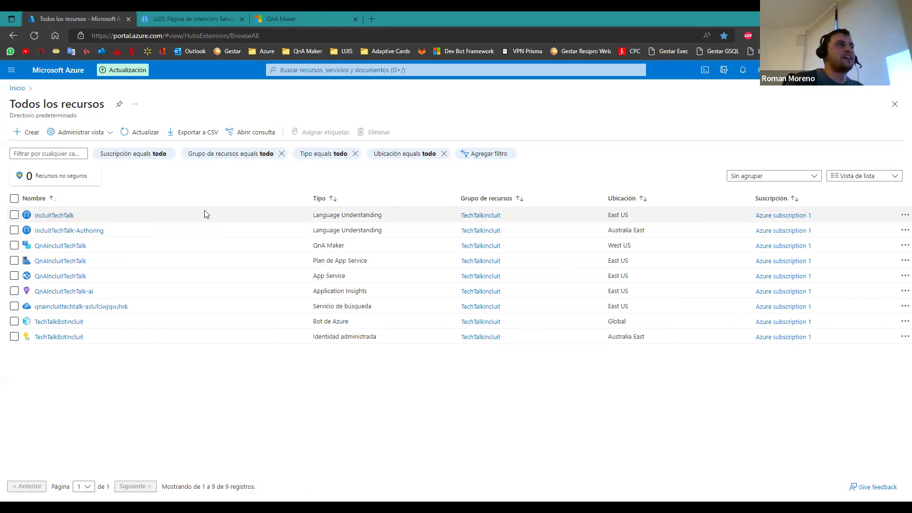
Step: Highlight the Language Understanding, QnA Maker and Azure bot entries in the list of all resources
{"action": "left_click_drag", "start_coordinate": [393, 214], "coordinate": [40, 216]}
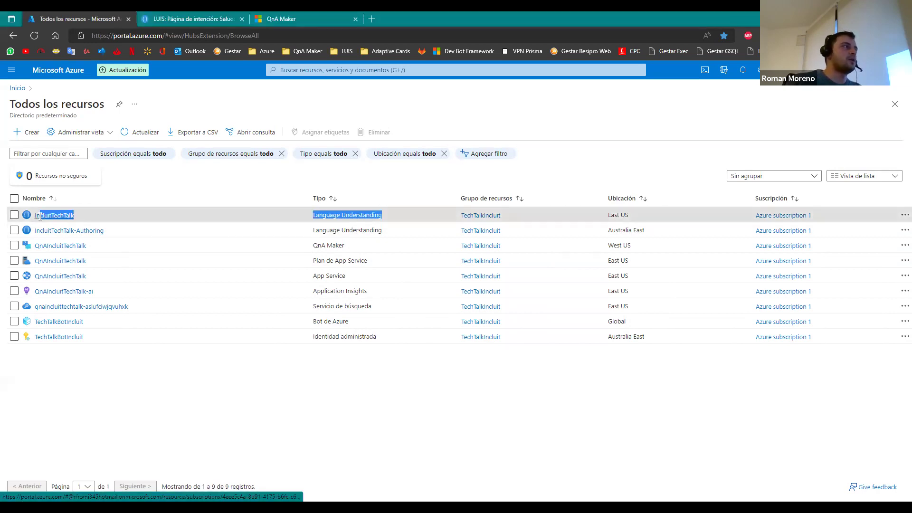
{"action": "left_click", "coordinate": [246, 214]}
{"action": "left_click_drag", "start_coordinate": [359, 252], "coordinate": [20, 252]}
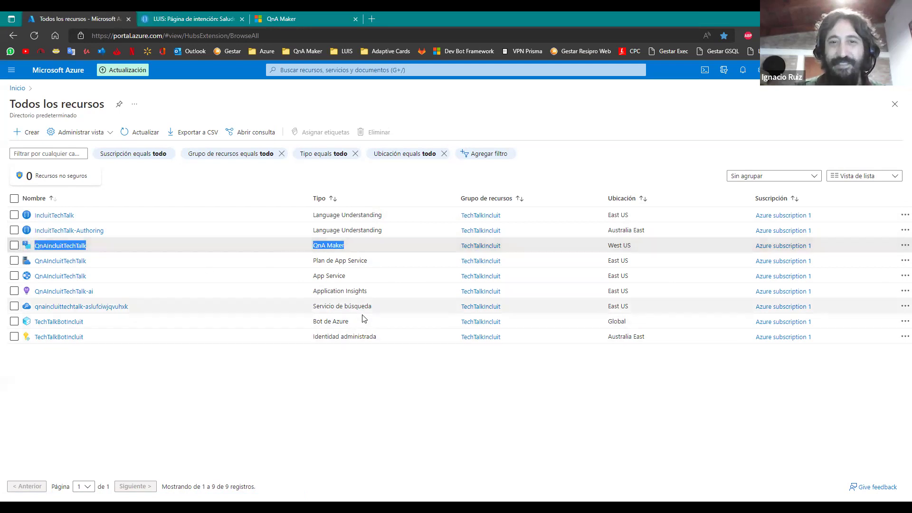
{"action": "left_click_drag", "start_coordinate": [362, 322], "coordinate": [309, 321]}
{"action": "left_click_drag", "start_coordinate": [119, 339], "coordinate": [34, 322]}
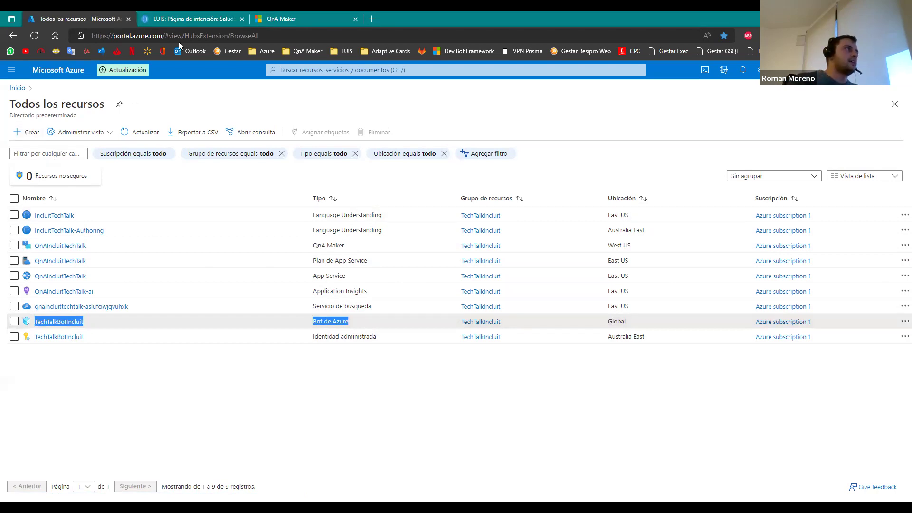
Step: Switch to the LUIS portal, go to the app's intents list and open the Saludo intent
{"action": "left_click", "coordinate": [161, 19]}
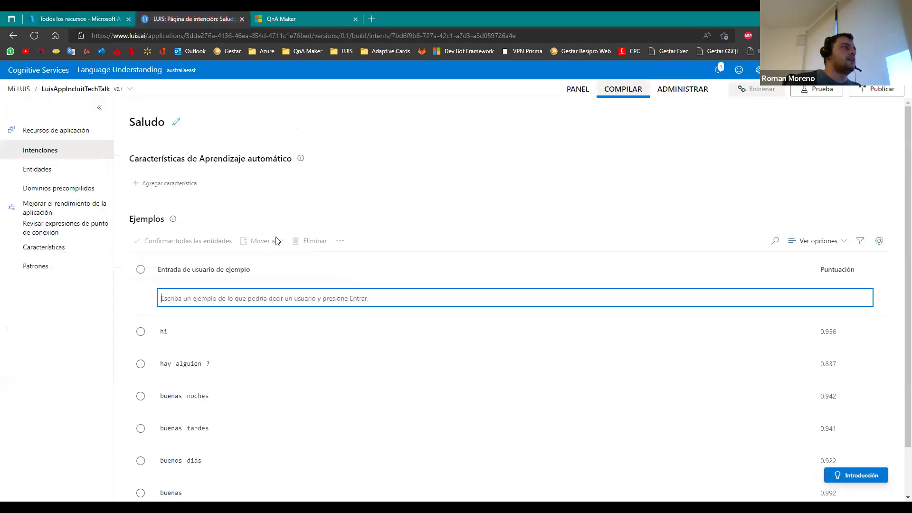
{"action": "left_click", "coordinate": [38, 149]}
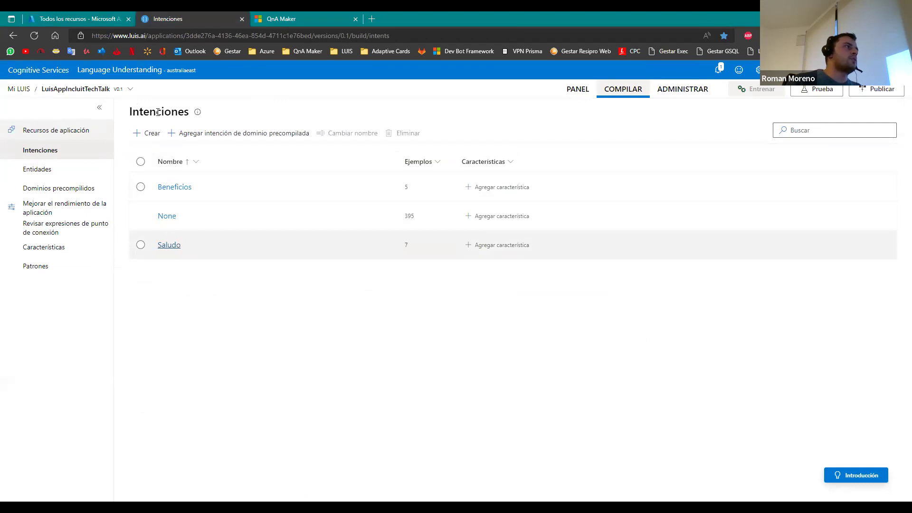
{"action": "left_click_drag", "start_coordinate": [196, 114], "coordinate": [127, 121]}
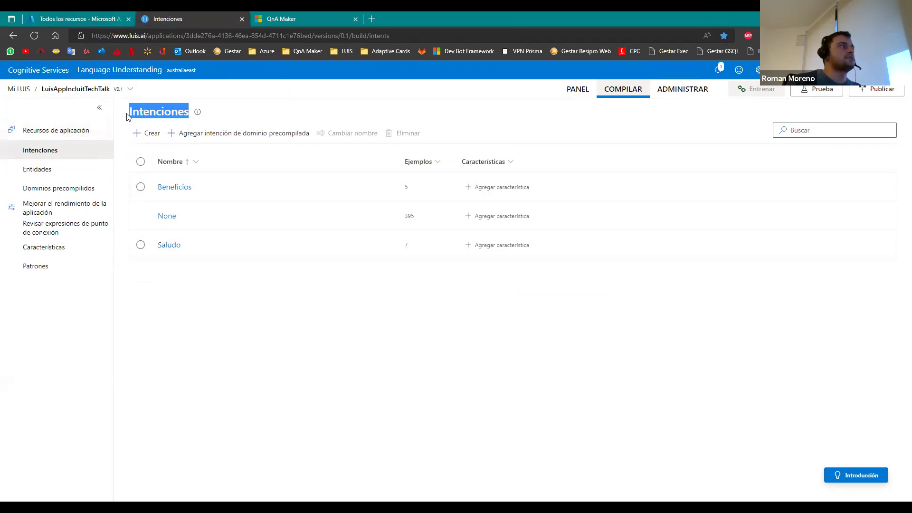
{"action": "left_click", "coordinate": [266, 123]}
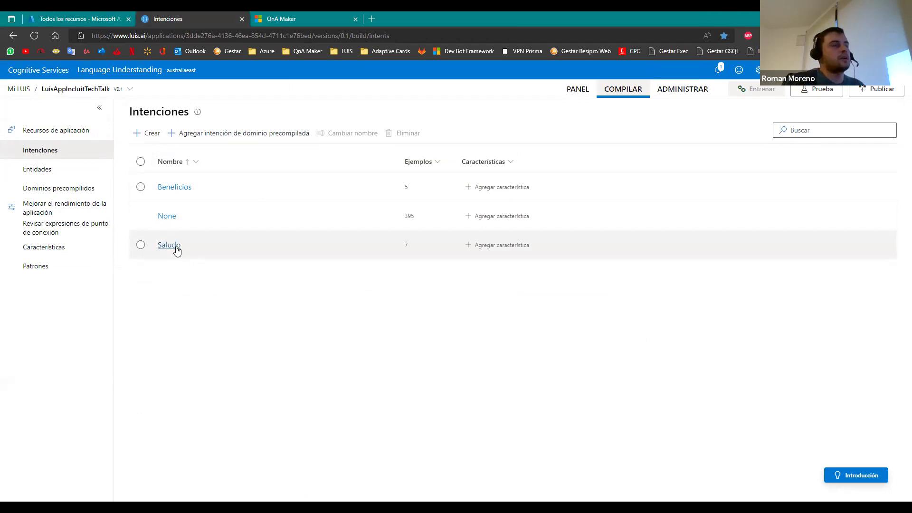
{"action": "left_click", "coordinate": [175, 246]}
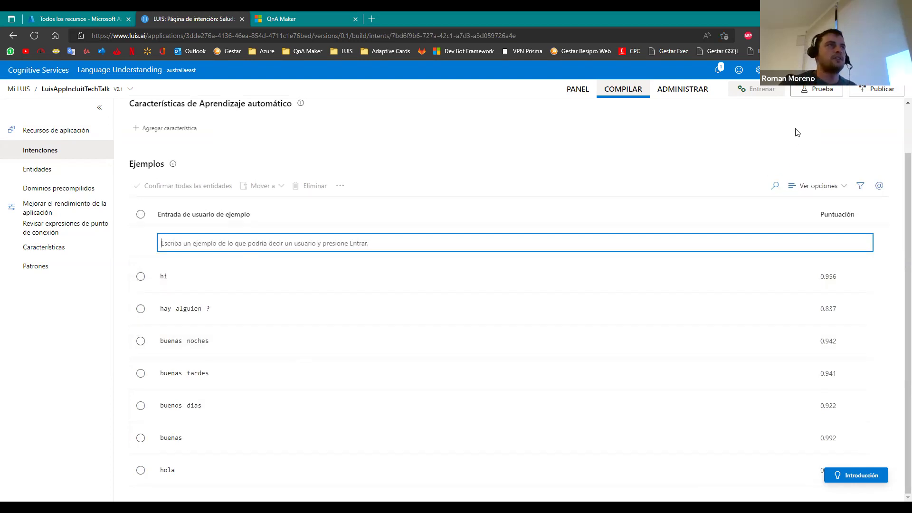
Step: Test the utterance "hola" and examine the predicted intent and its score
{"action": "left_click", "coordinate": [818, 89]}
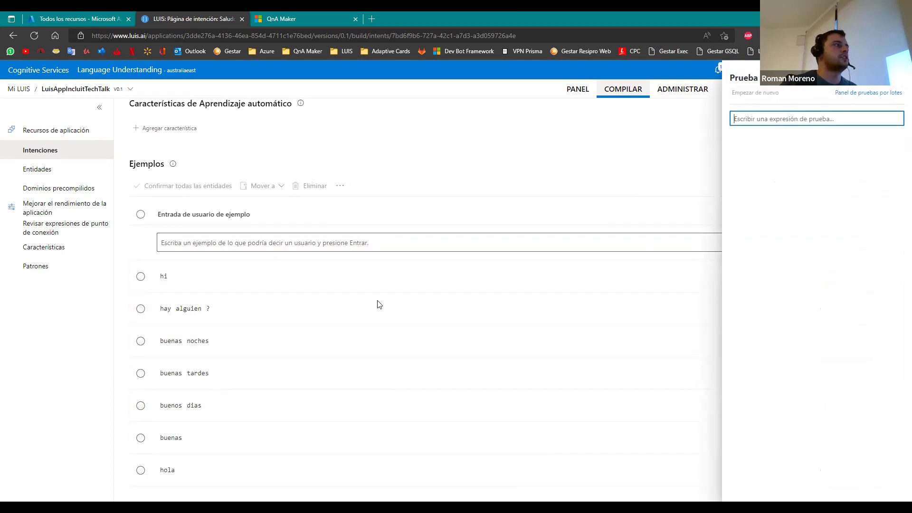
{"action": "type", "text": "Hola"}
{"action": "key", "text": "Return"}
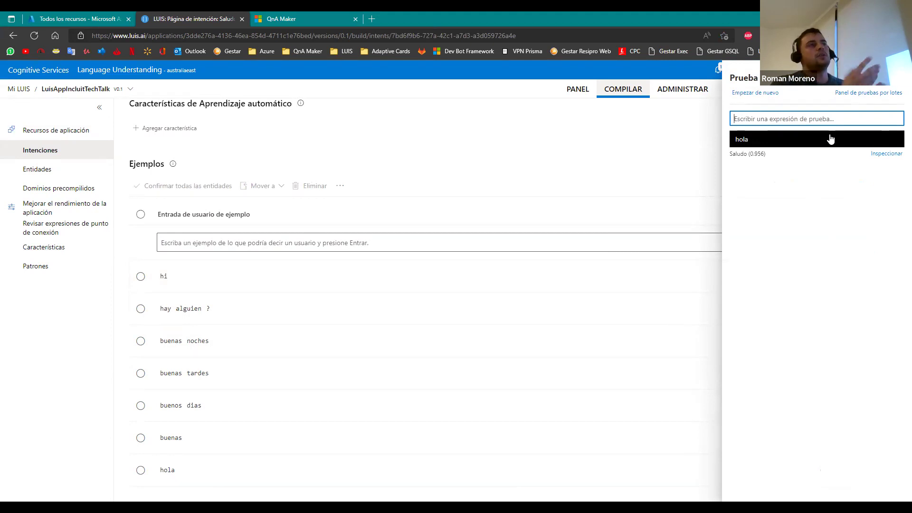
{"action": "left_click_drag", "start_coordinate": [774, 158], "coordinate": [719, 152]}
{"action": "left_click", "coordinate": [746, 152]}
{"action": "scroll", "coordinate": [218, 181], "scroll_direction": "up", "scroll_amount": 2}
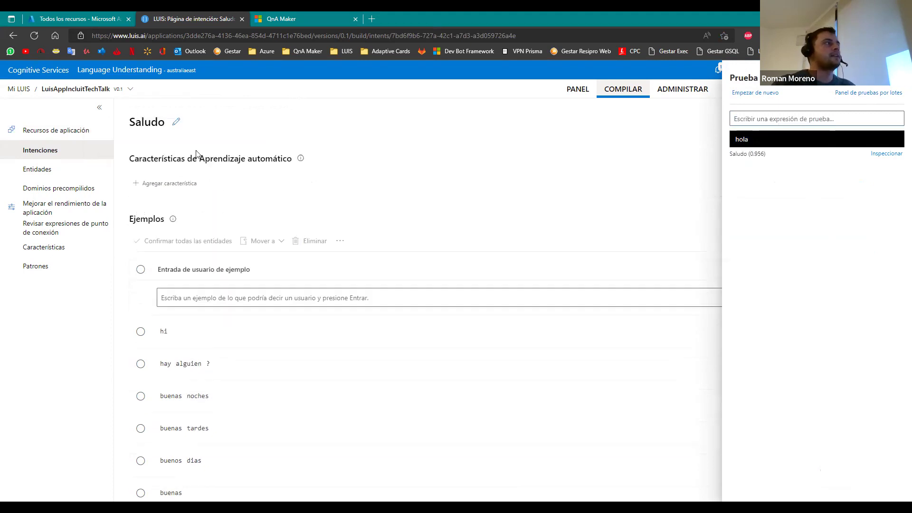
{"action": "left_click_drag", "start_coordinate": [766, 154], "coordinate": [755, 155]}
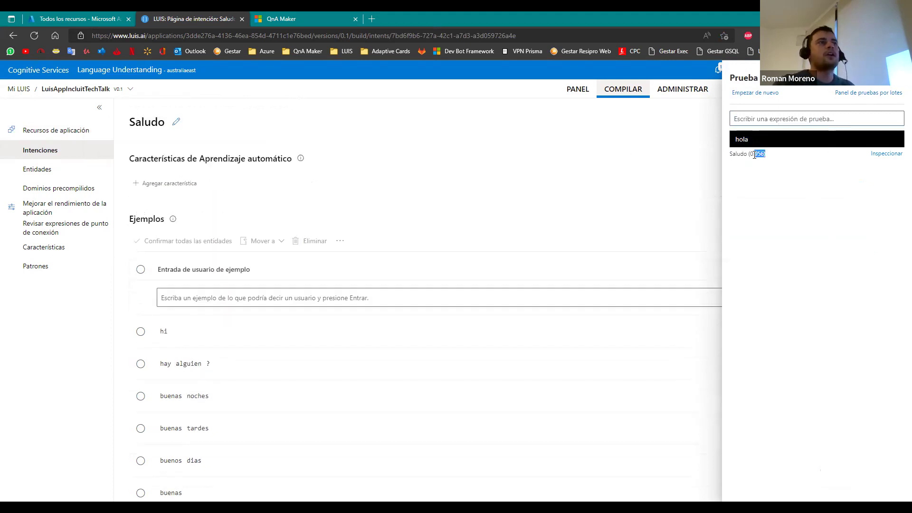
{"action": "left_click", "coordinate": [765, 156]}
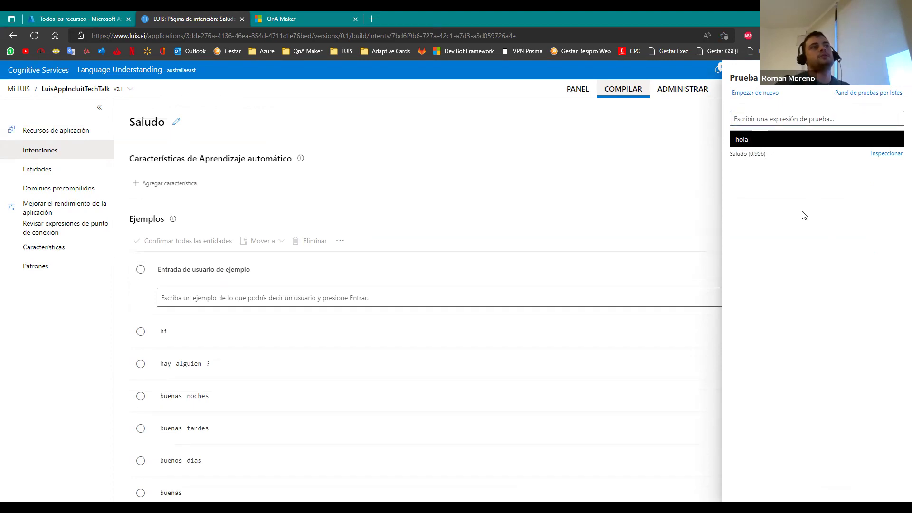
Step: Test the utterance "hay alguien?" against the trained app, comparing it with the Saludo examples
{"action": "left_click", "coordinate": [766, 119]}
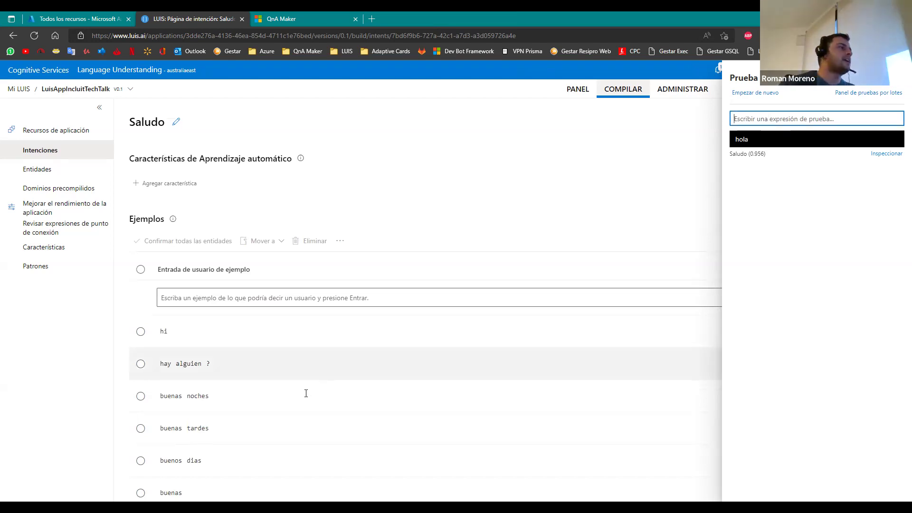
{"action": "scroll", "coordinate": [322, 289], "scroll_direction": "down", "scroll_amount": 1}
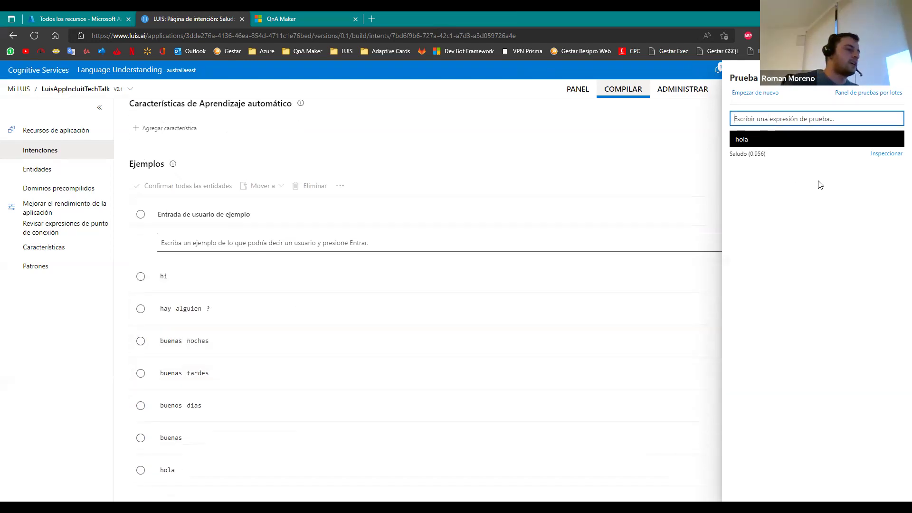
{"action": "type", "text": "hay alguien?"}
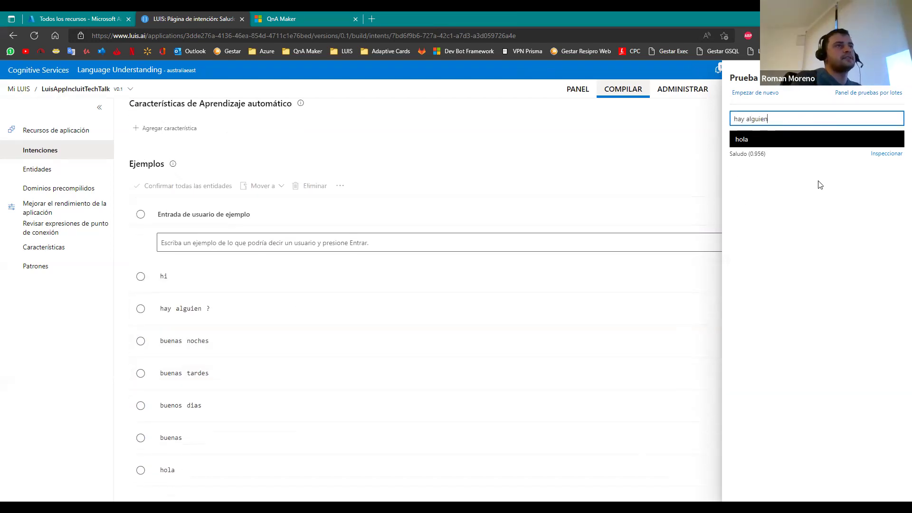
{"action": "key", "text": "Return"}
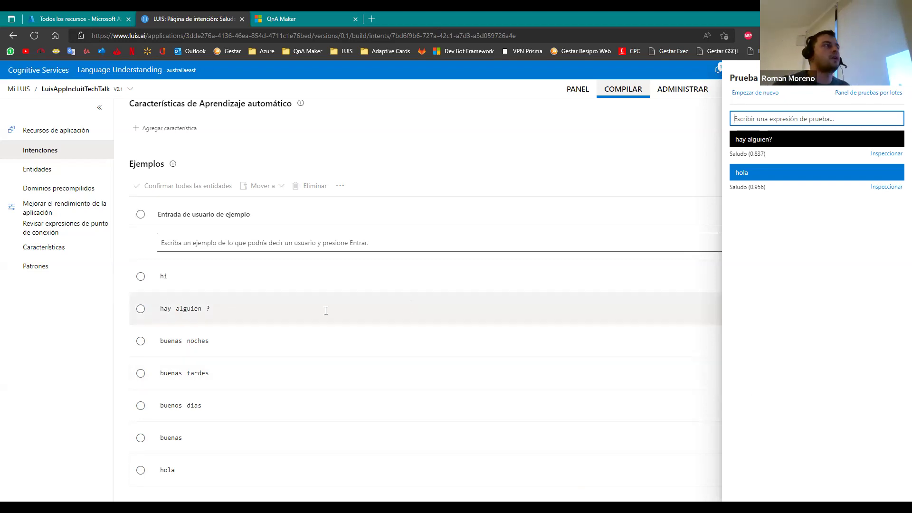
Step: Return to the intents list and create a new intent named Compras
{"action": "left_click", "coordinate": [278, 247]}
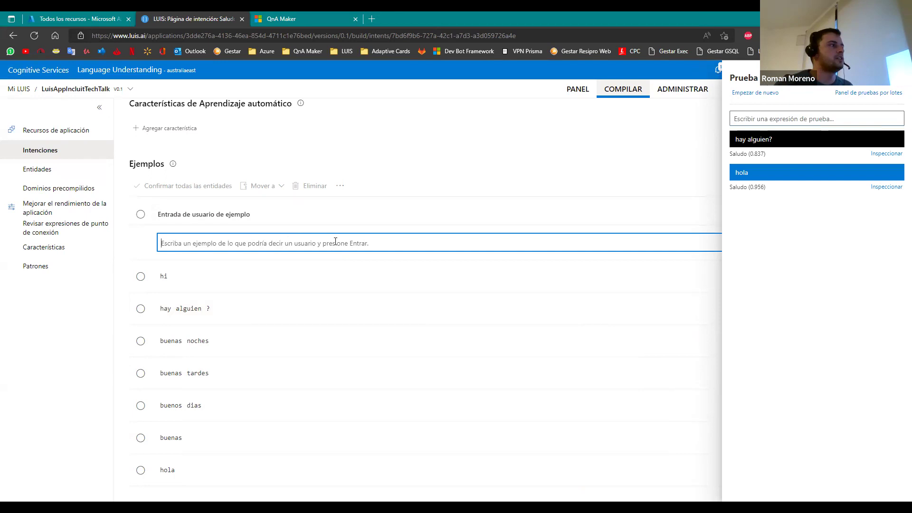
{"action": "left_click", "coordinate": [46, 148]}
{"action": "left_click", "coordinate": [153, 133]}
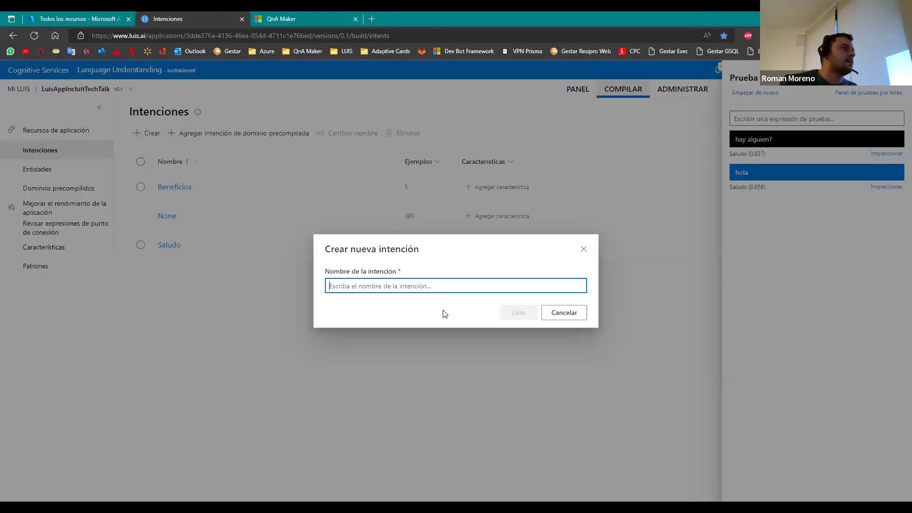
{"action": "type", "text": "Compras"}
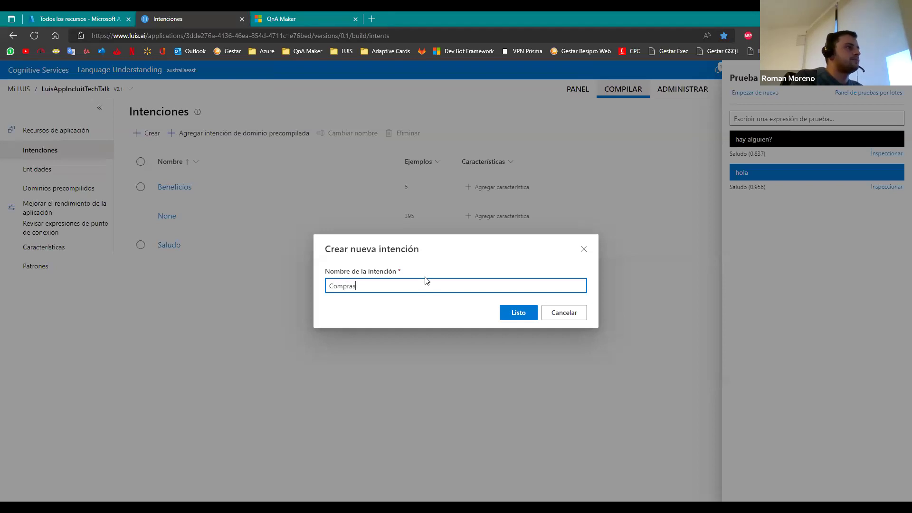
{"action": "key", "text": "Return"}
Step: Test the utterance "quiero comprar un tele" and examine which intent is predicted for it
{"action": "left_click", "coordinate": [789, 146]}
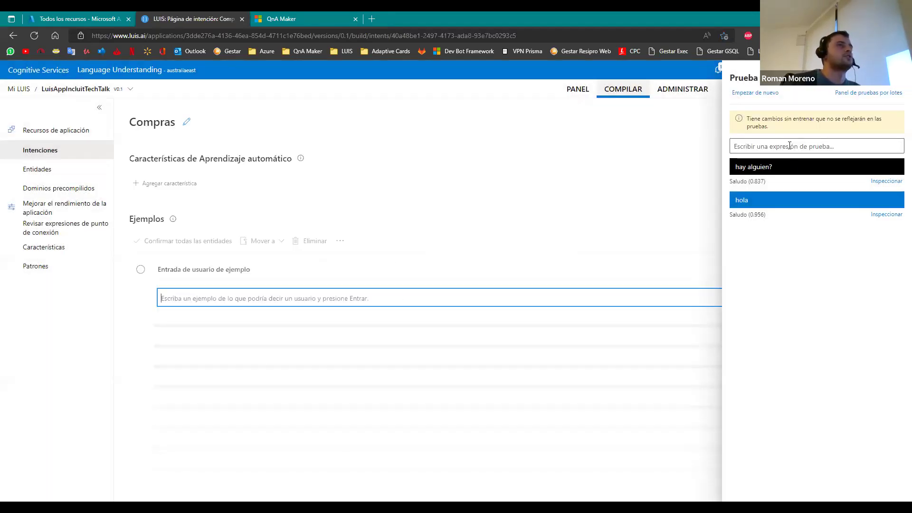
{"action": "type", "text": "Quiero"}
{"action": "type", "text": " comp"}
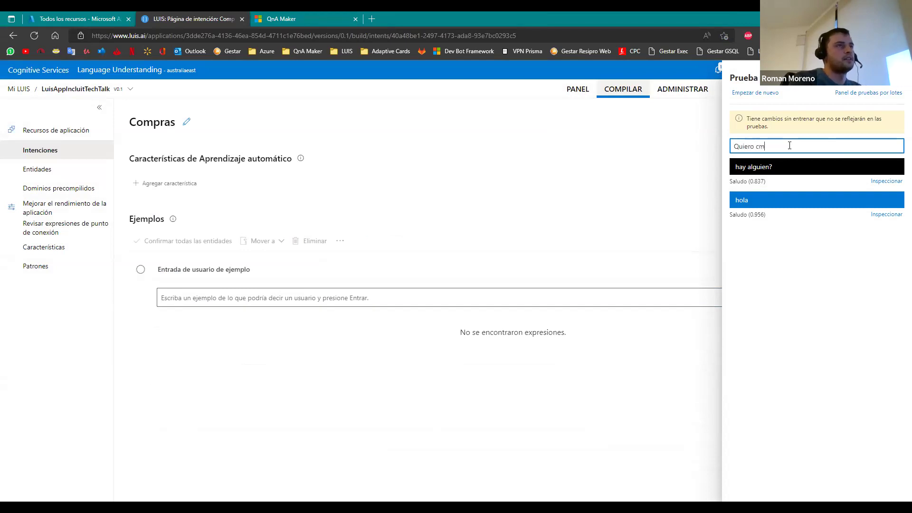
{"action": "type", "text": "rar u"}
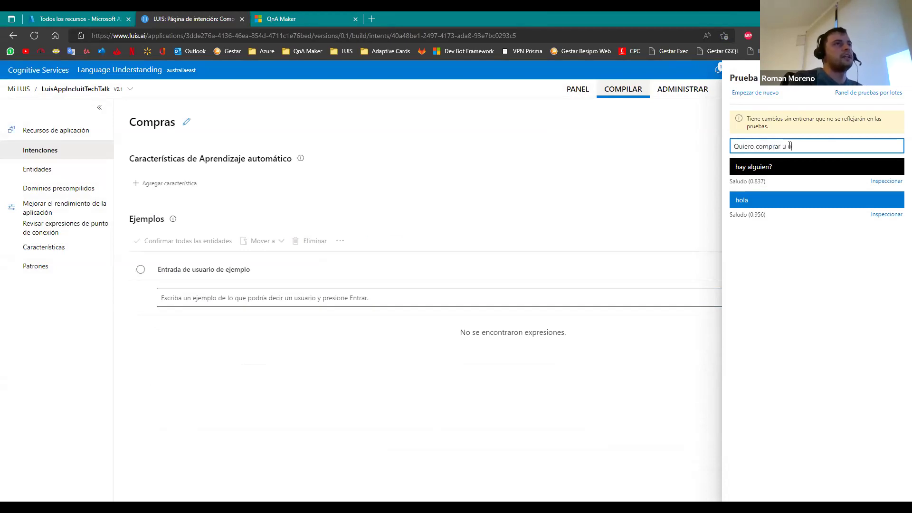
{"action": "type", "text": "n tele"}
{"action": "key", "text": "Return"}
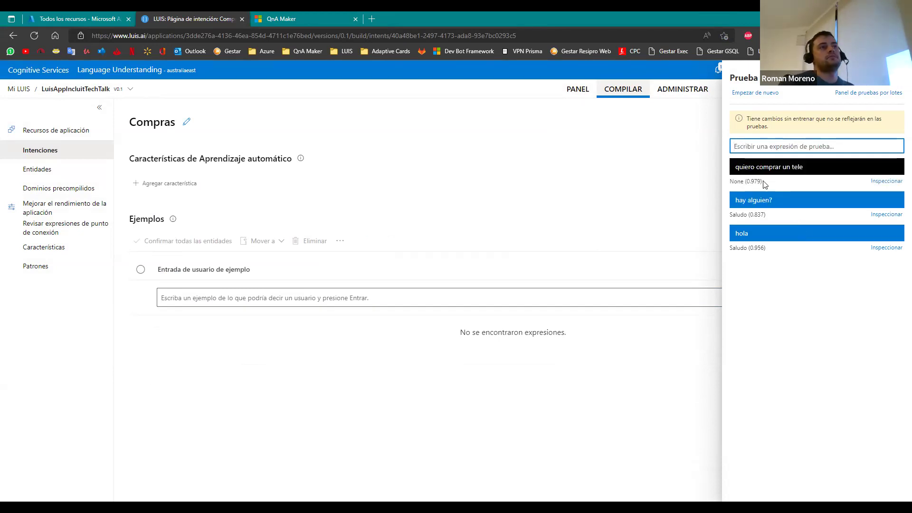
{"action": "left_click", "coordinate": [768, 181]}
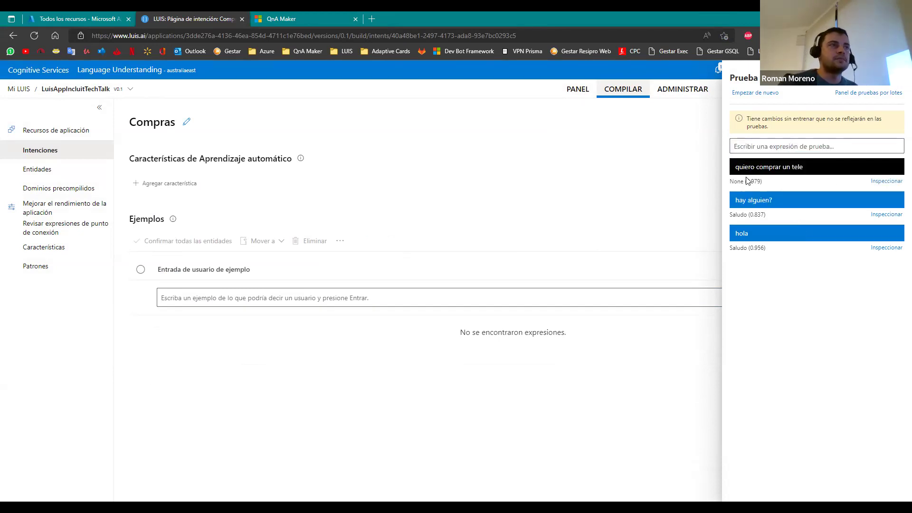
{"action": "left_click_drag", "start_coordinate": [744, 181], "coordinate": [731, 185]}
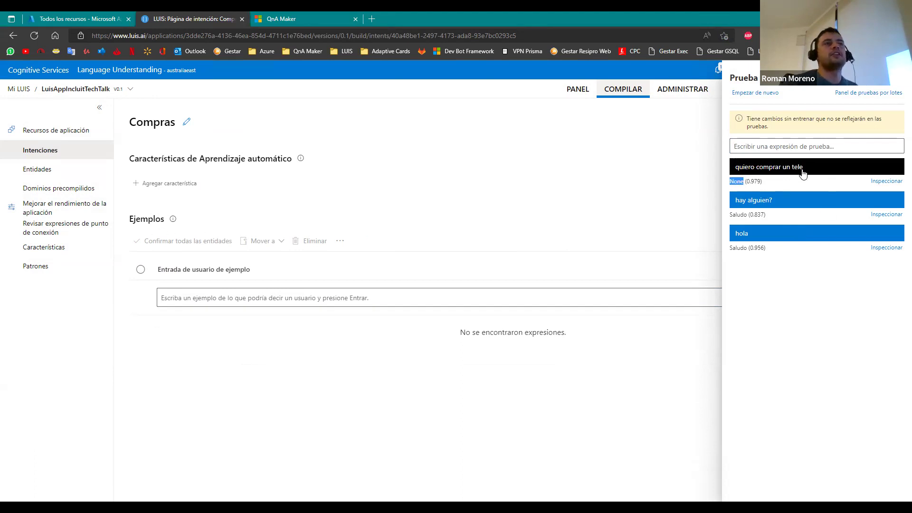
{"action": "left_click", "coordinate": [746, 184]}
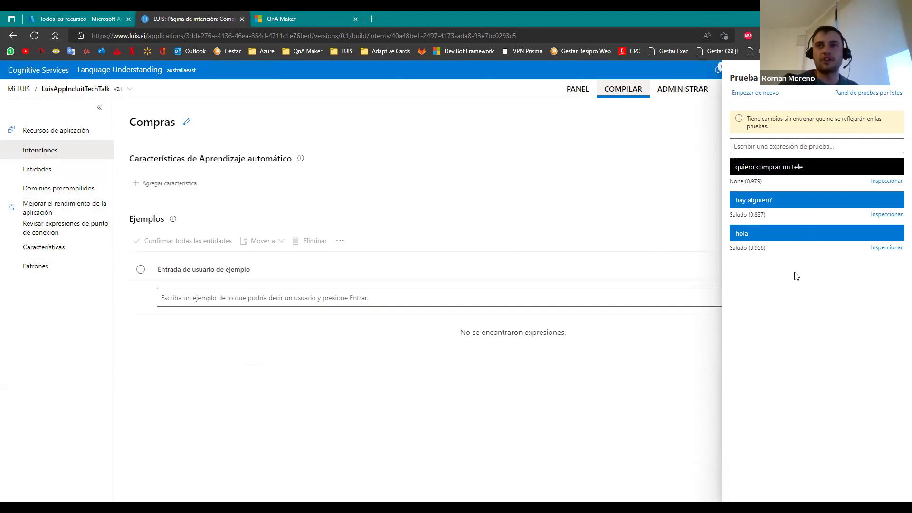
Step: Add the example utterances "quiere comprar un tele", "quiero comprar" and "un tele" to the Compras intent
{"action": "left_click", "coordinate": [255, 297]}
{"action": "type", "text": "quiere "}
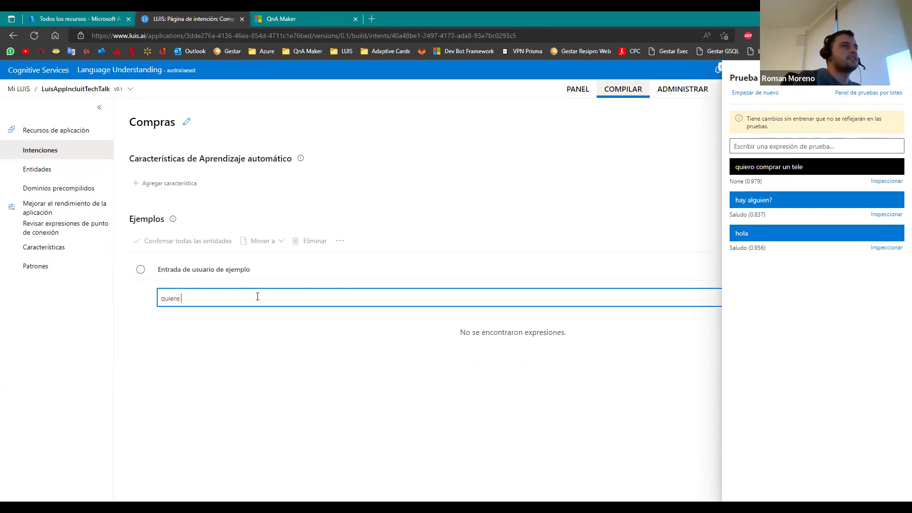
{"action": "type", "text": "comprar u"}
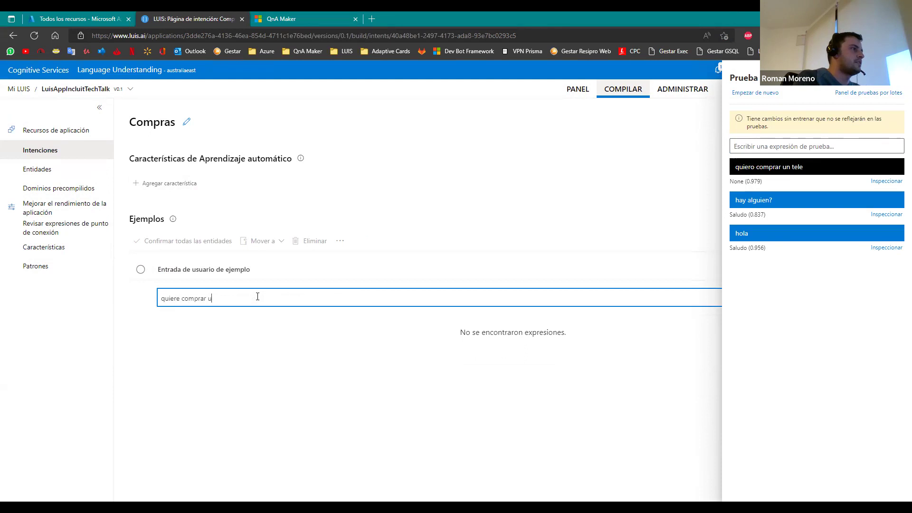
{"action": "type", "text": "n tele"}
{"action": "key", "text": "Return"}
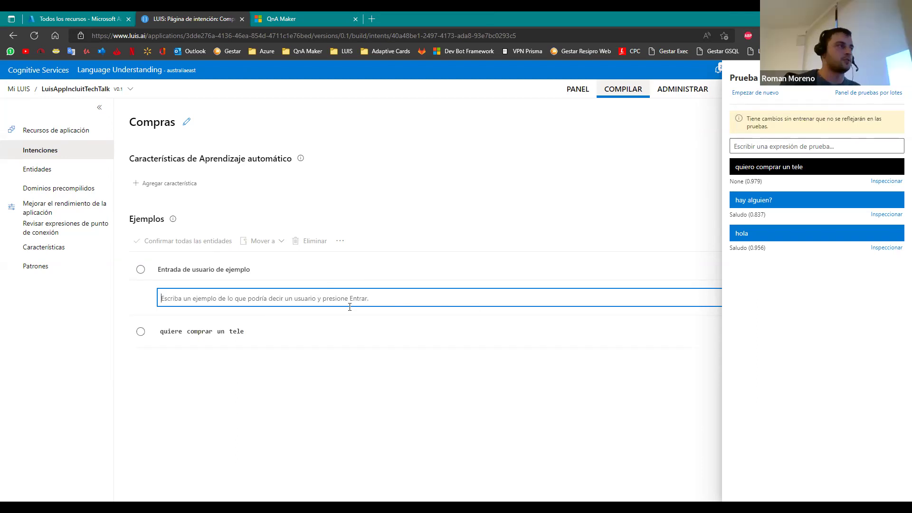
{"action": "type", "text": "quiero compa"}
{"action": "key", "text": "Return"}
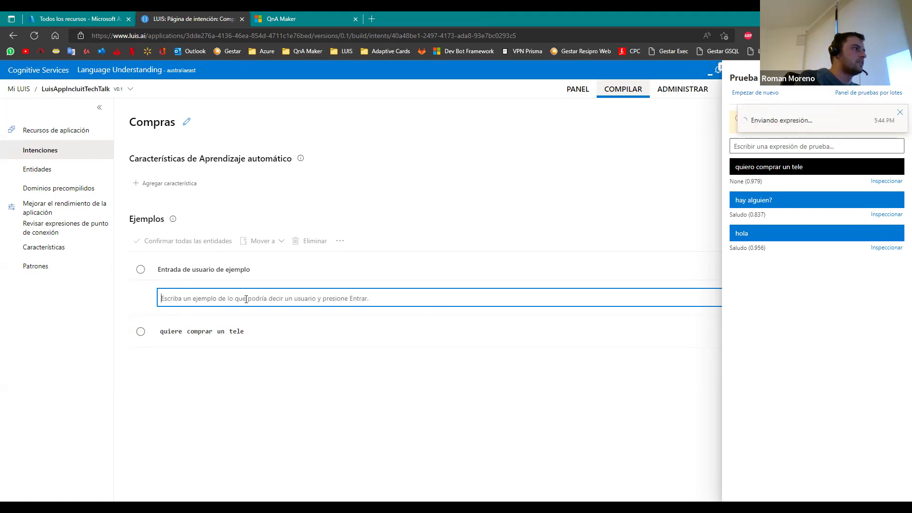
{"action": "type", "text": "un tele"}
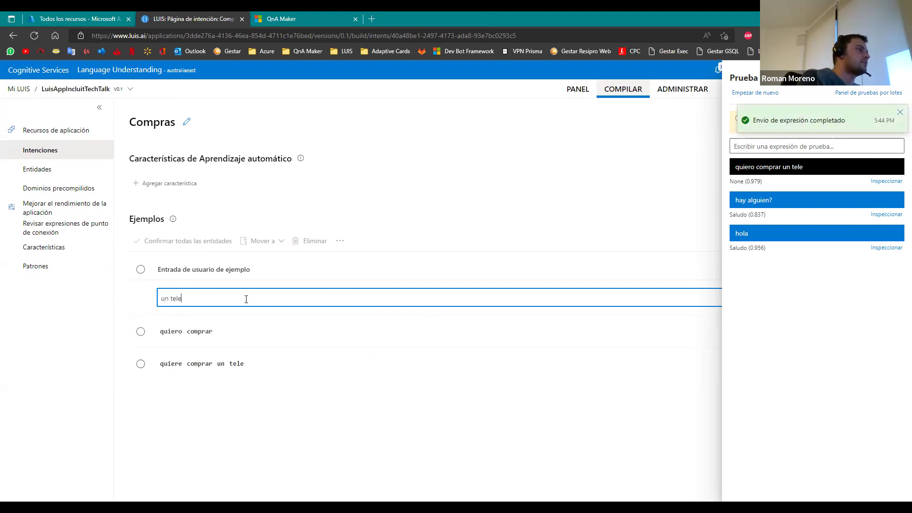
{"action": "key", "text": "Return"}
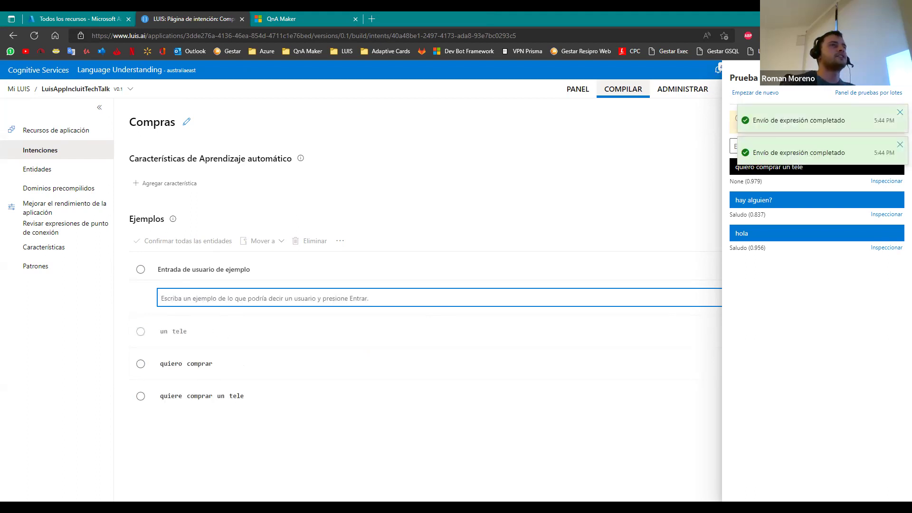
Step: Close the test pane and train the app with the new Compras examples
{"action": "key", "text": "Escape"}
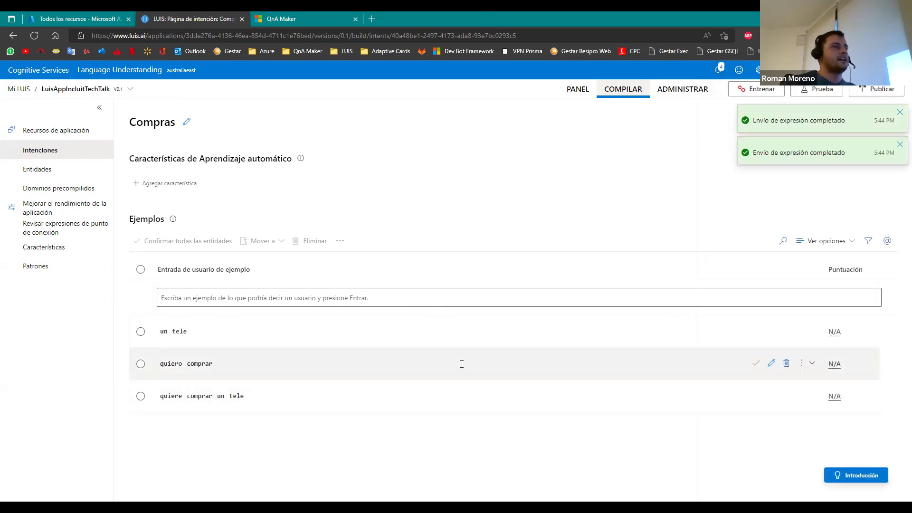
{"action": "left_click", "coordinate": [760, 89]}
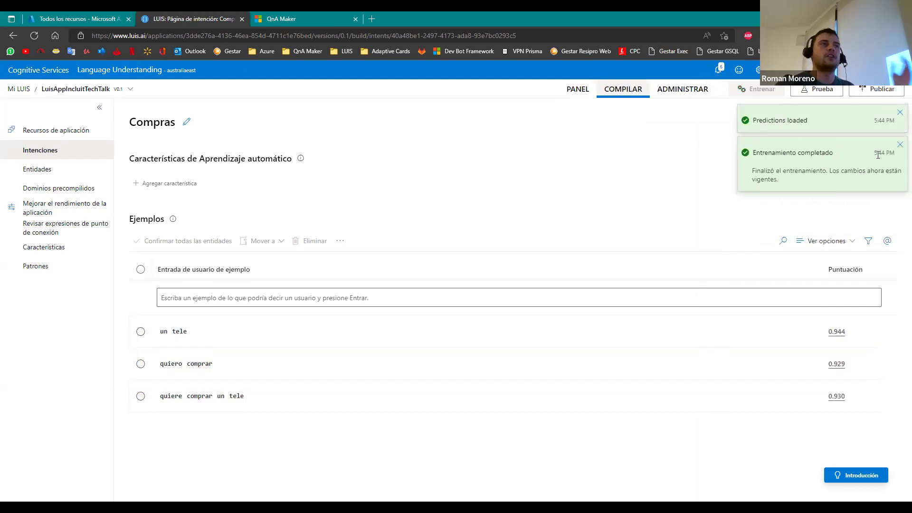
Step: Dismiss the notifications and test the utterance "quiero comprar un tele" against the trained model, examining its predicted intent and score
{"action": "left_click", "coordinate": [901, 115]}
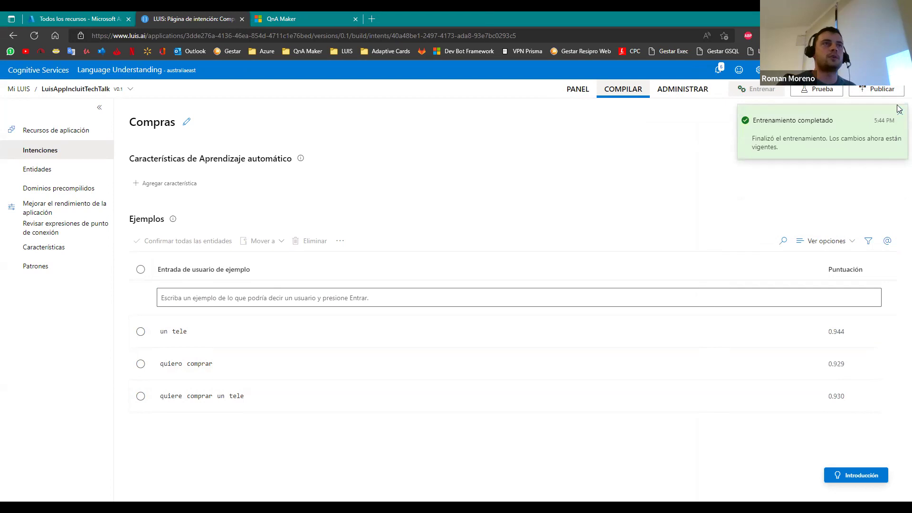
{"action": "left_click", "coordinate": [826, 91]}
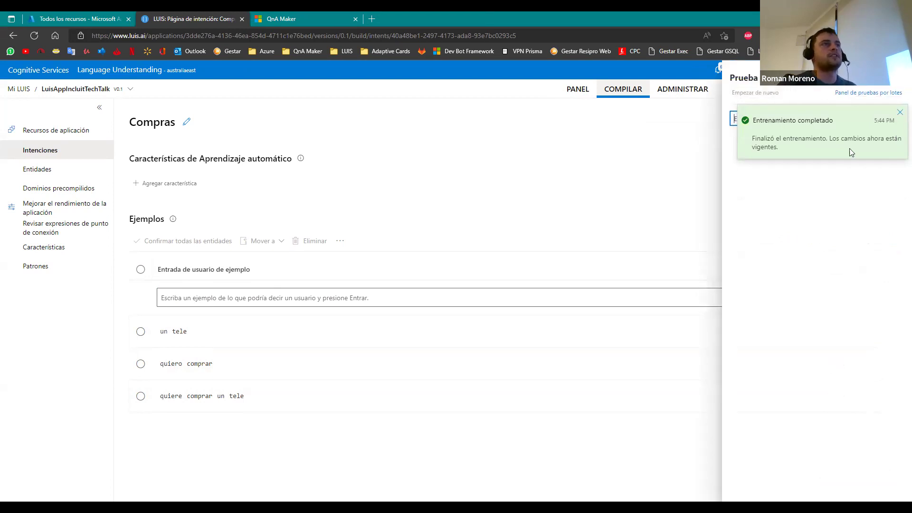
{"action": "left_click", "coordinate": [900, 115]}
{"action": "left_click", "coordinate": [833, 119]}
{"action": "type", "text": "quiero comprar un tele"}
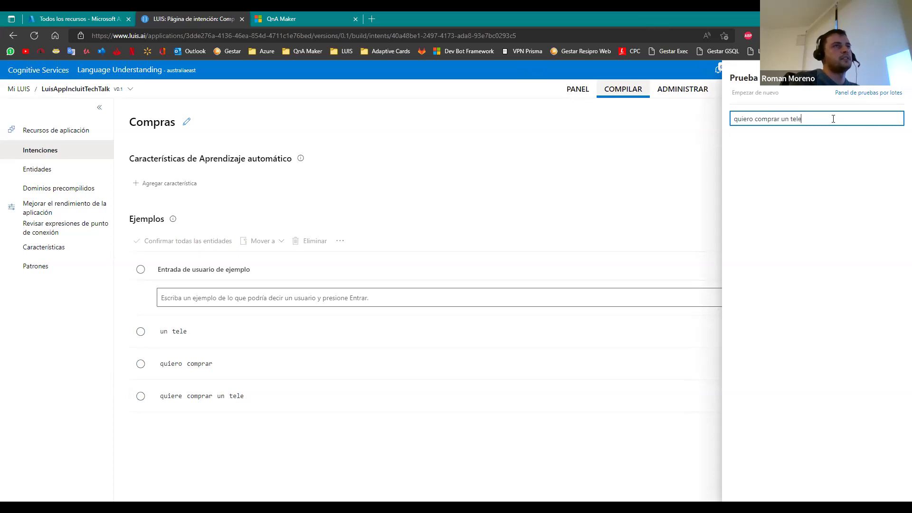
{"action": "key", "text": "Return"}
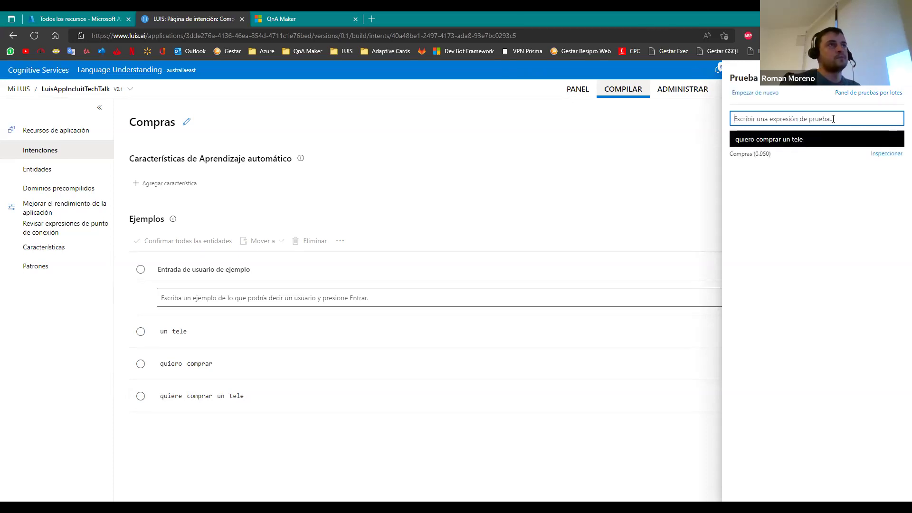
{"action": "left_click_drag", "start_coordinate": [771, 153], "coordinate": [725, 154]}
Step: Test the utterance "un tele" to check its predicted intent
{"action": "left_click", "coordinate": [822, 118]}
{"action": "type", "text": "un "}
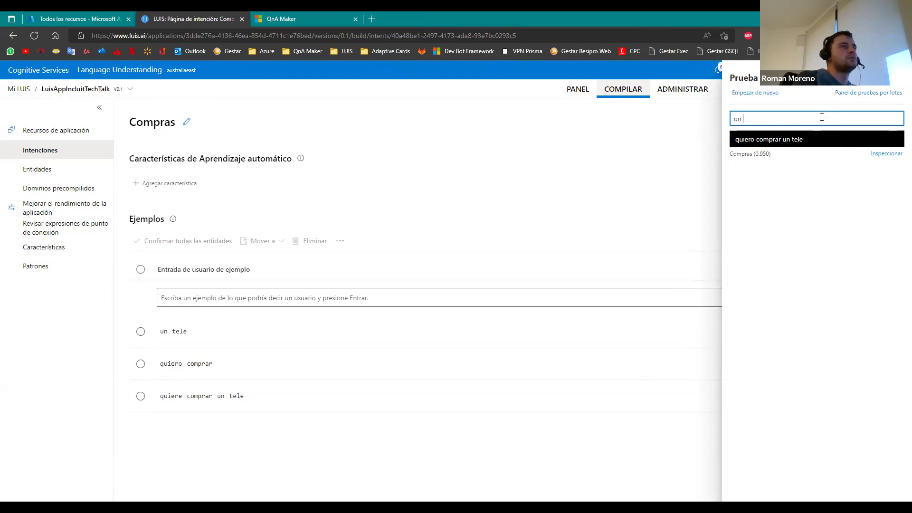
{"action": "type", "text": "tele"}
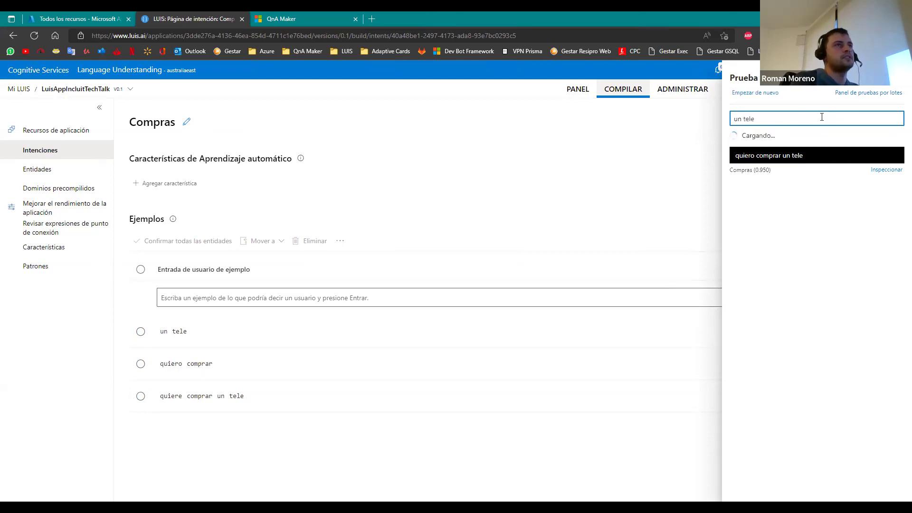
{"action": "key", "text": "Return"}
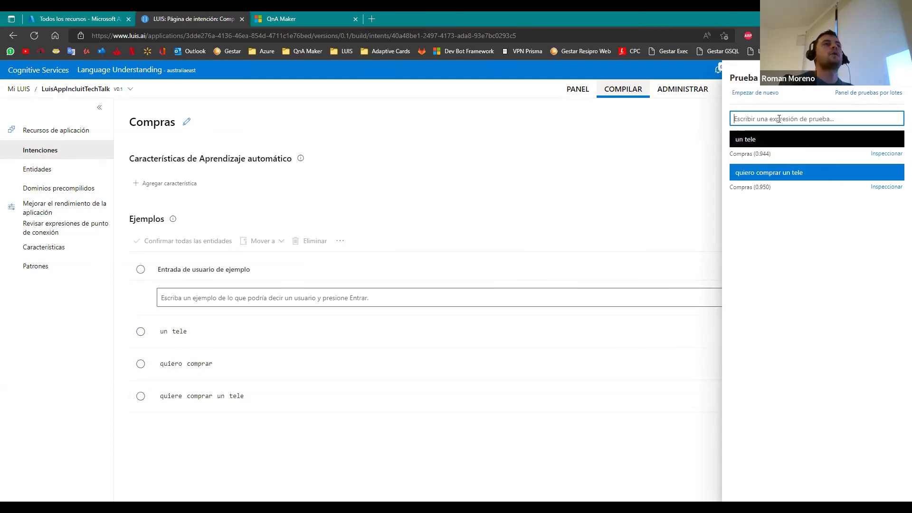
Step: Test the utterances "quisiera comprar una tele" and "quiero" to compare their prediction scores
{"action": "type", "text": "q"}
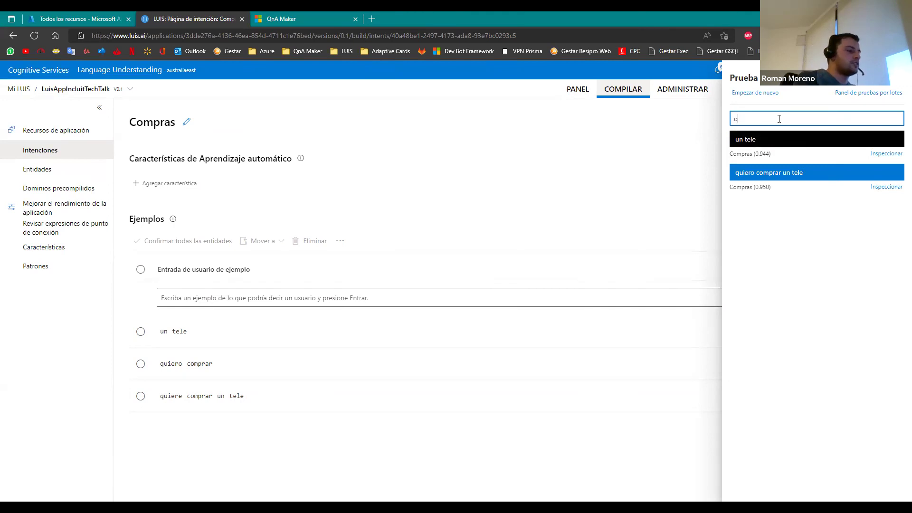
{"action": "type", "text": "uisiera"}
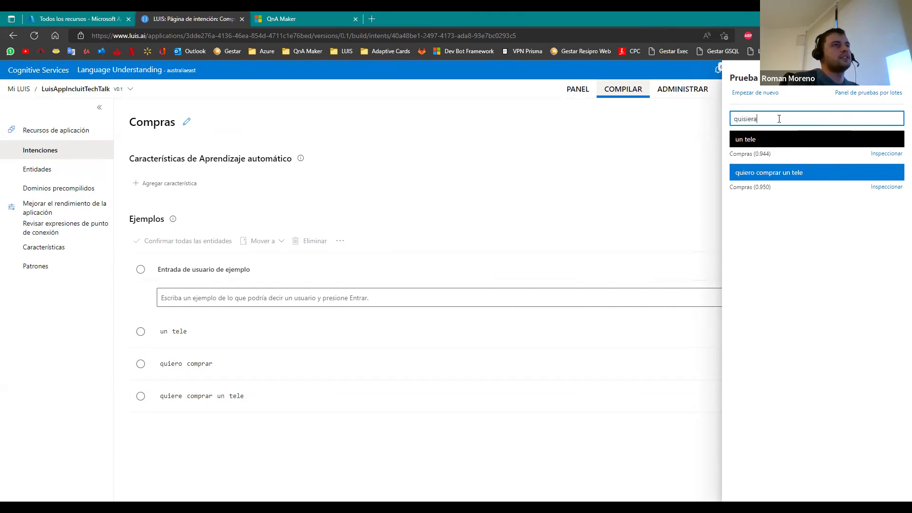
{"action": "type", "text": " comprar una tele"}
{"action": "key", "text": "Return"}
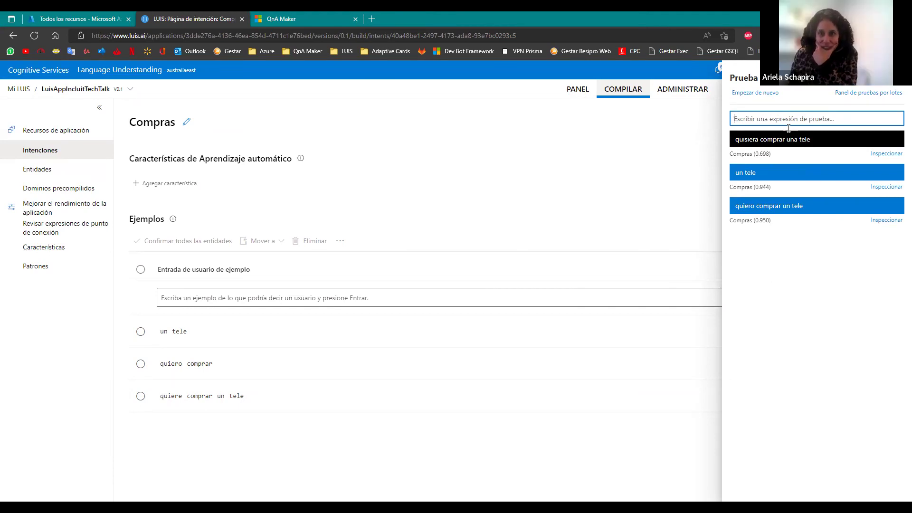
{"action": "type", "text": "quiero"}
{"action": "key", "text": "Return"}
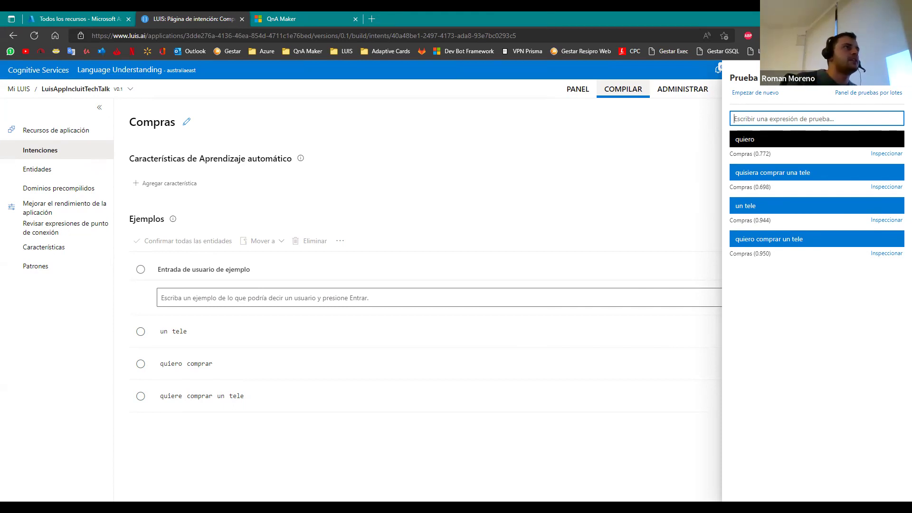
Step: Switch to the QnA Maker knowledge base and try to test it with the message "Hol"
{"action": "left_click", "coordinate": [280, 19]}
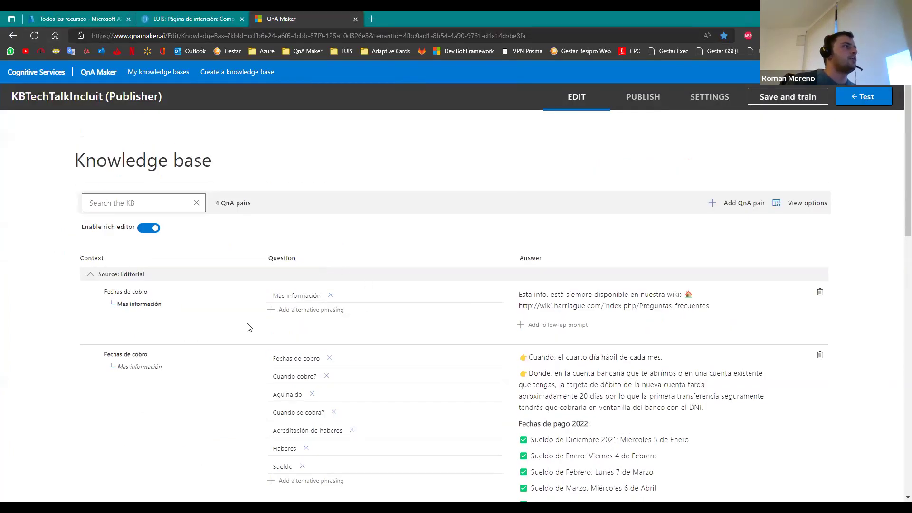
{"action": "scroll", "coordinate": [281, 316], "scroll_direction": "down", "scroll_amount": 4}
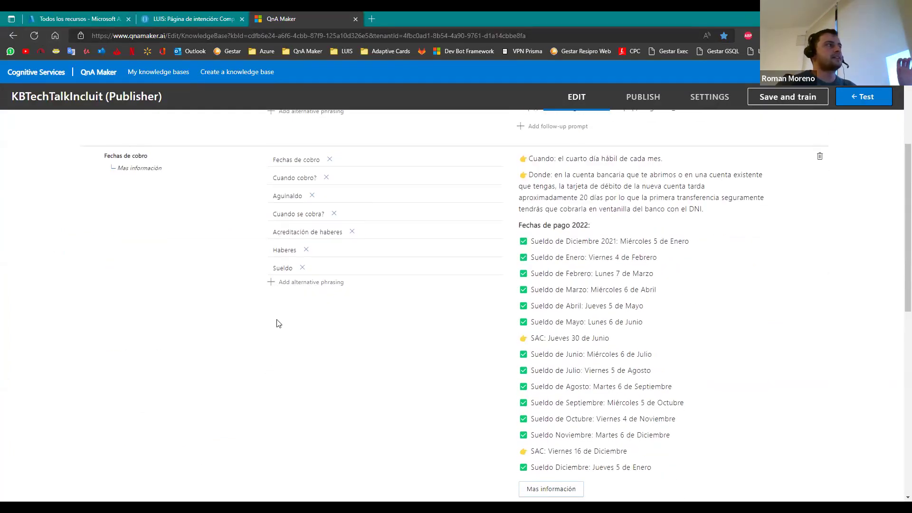
{"action": "scroll", "coordinate": [278, 323], "scroll_direction": "up", "scroll_amount": 4}
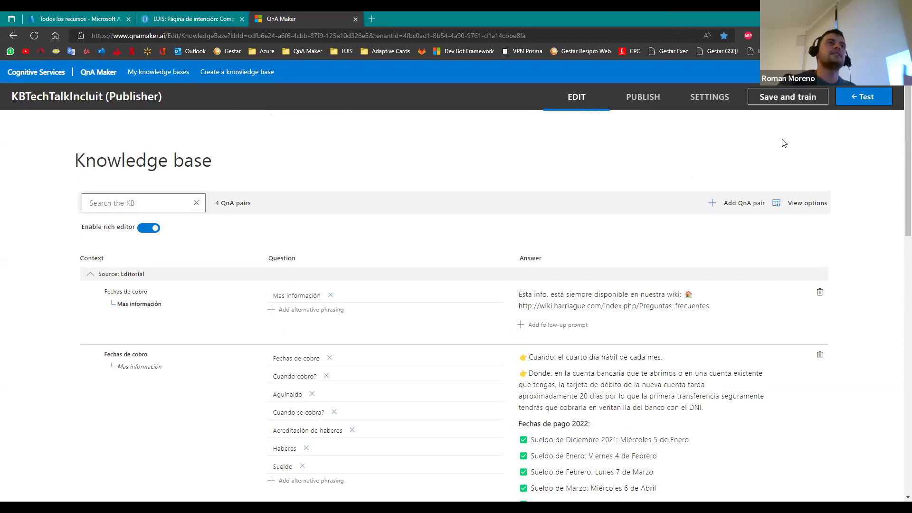
{"action": "left_click", "coordinate": [864, 97]}
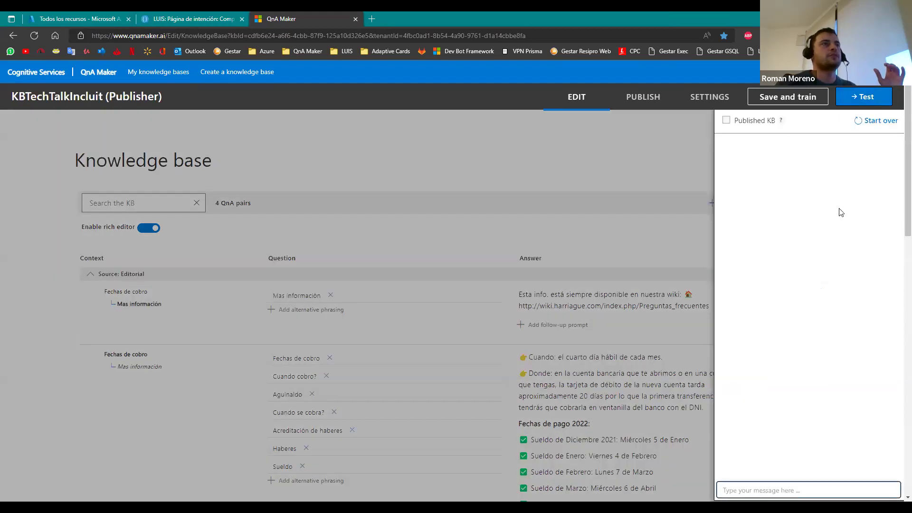
{"action": "left_click", "coordinate": [755, 489]}
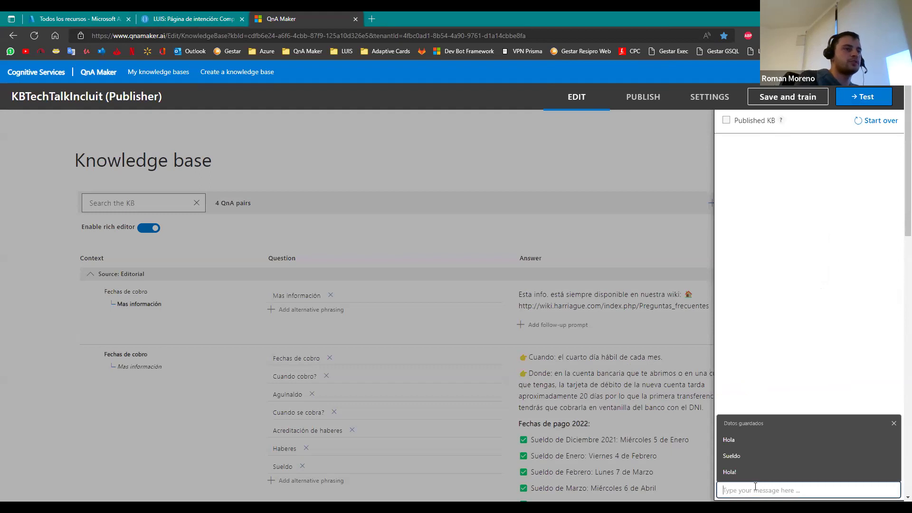
{"action": "type", "text": "Hol"}
{"action": "key", "text": "Return"}
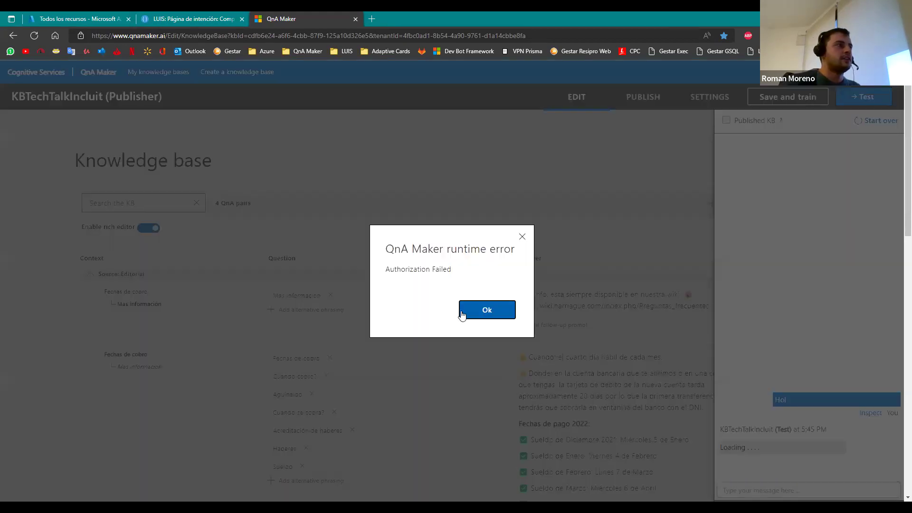
{"action": "left_click", "coordinate": [462, 314]}
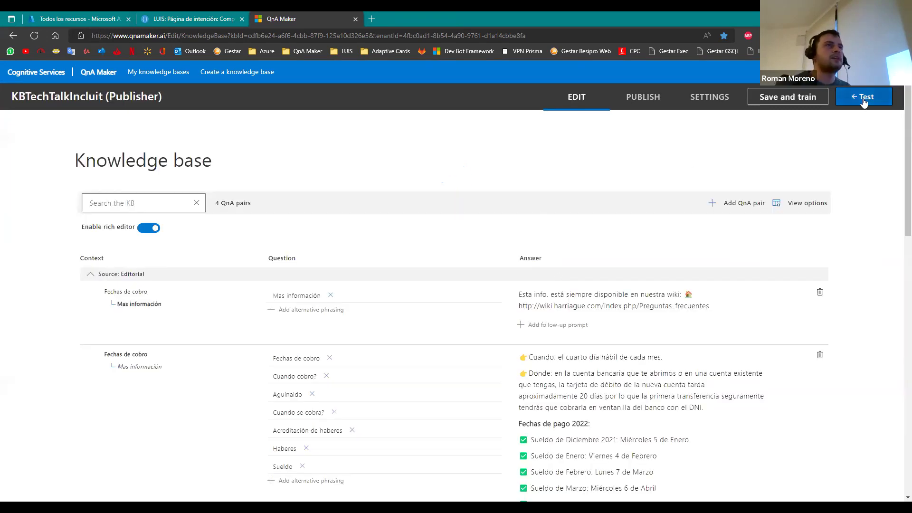
Step: Test the knowledge base with the message "Hola", examine the bot's reply, and close the test pane
{"action": "left_click", "coordinate": [890, 97]}
{"action": "left_click", "coordinate": [777, 491]}
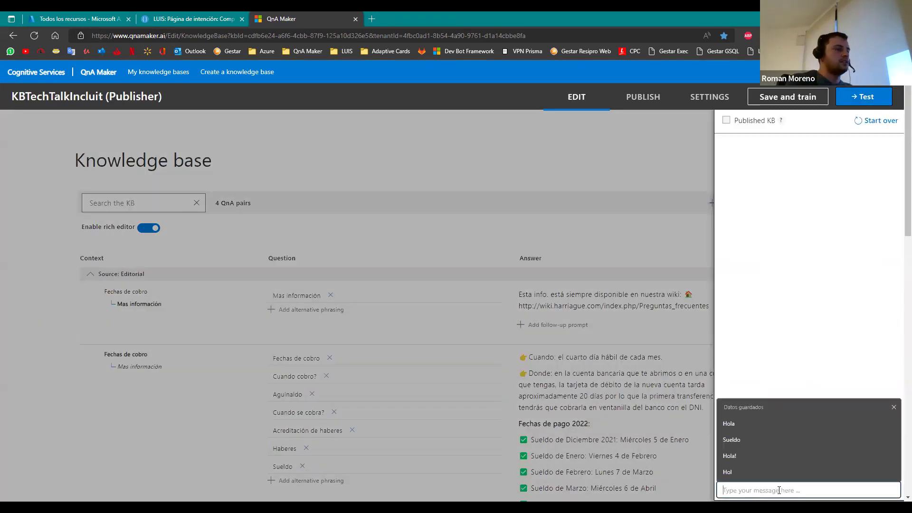
{"action": "type", "text": "Hol"}
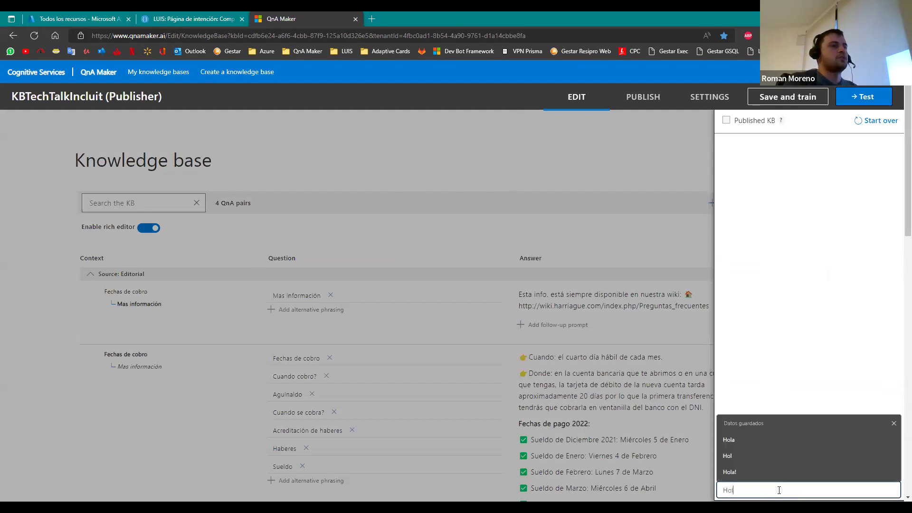
{"action": "type", "text": "a"}
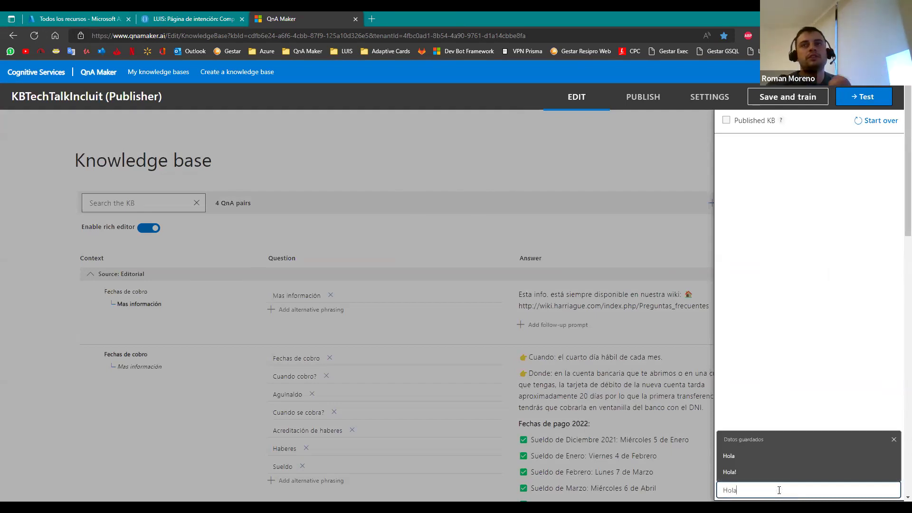
{"action": "key", "text": "Return"}
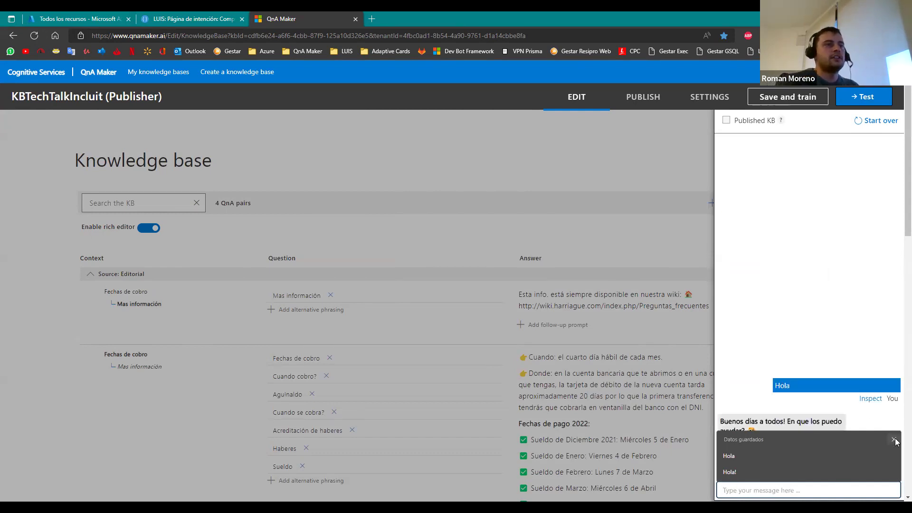
{"action": "left_click", "coordinate": [894, 439]}
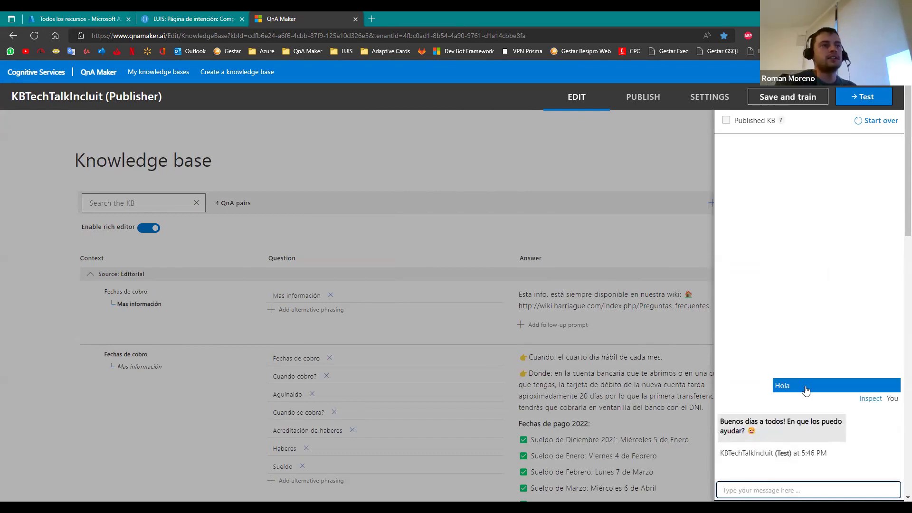
{"action": "left_click_drag", "start_coordinate": [758, 432], "coordinate": [727, 407]}
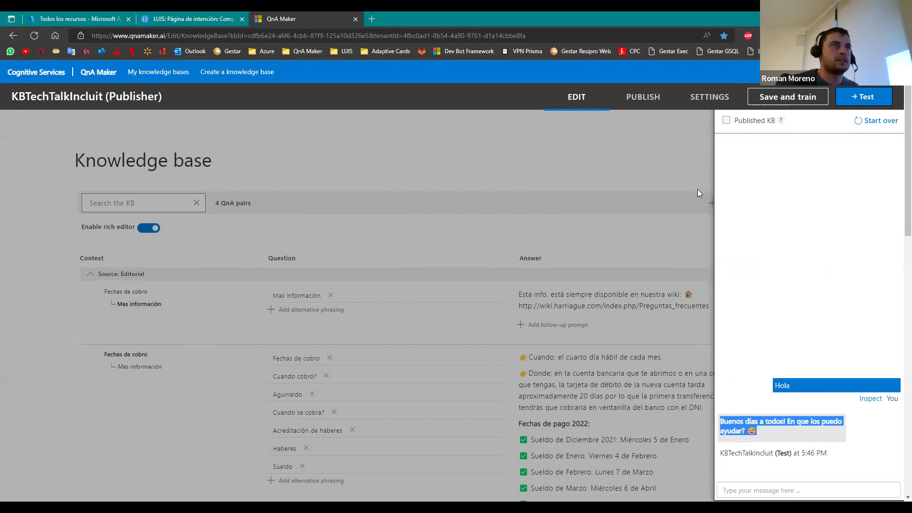
{"action": "left_click", "coordinate": [640, 240]}
{"action": "left_click", "coordinate": [863, 97]}
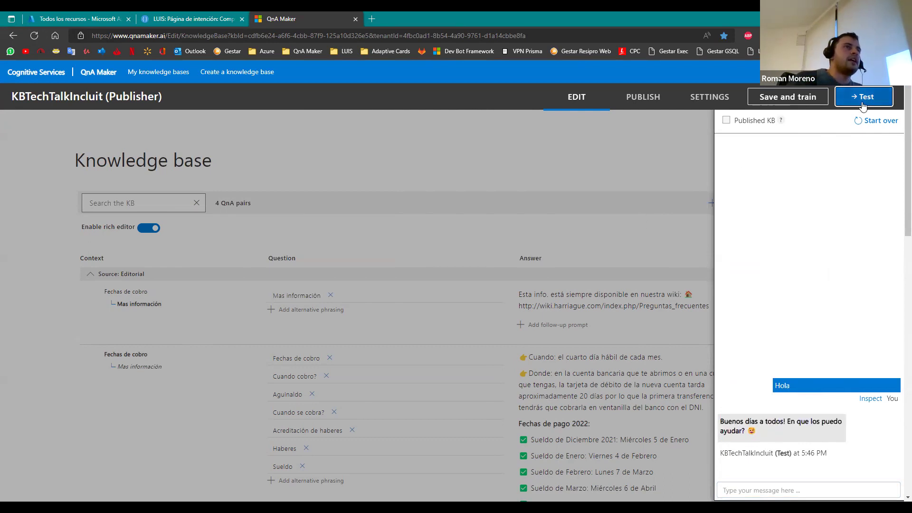
Step: Examine the "Hola!" QnA pair at the end of the knowledge base, including its alternative phrasings and answer
{"action": "scroll", "coordinate": [383, 358], "scroll_direction": "down", "scroll_amount": 9}
{"action": "scroll", "coordinate": [383, 358], "scroll_direction": "down", "scroll_amount": 4}
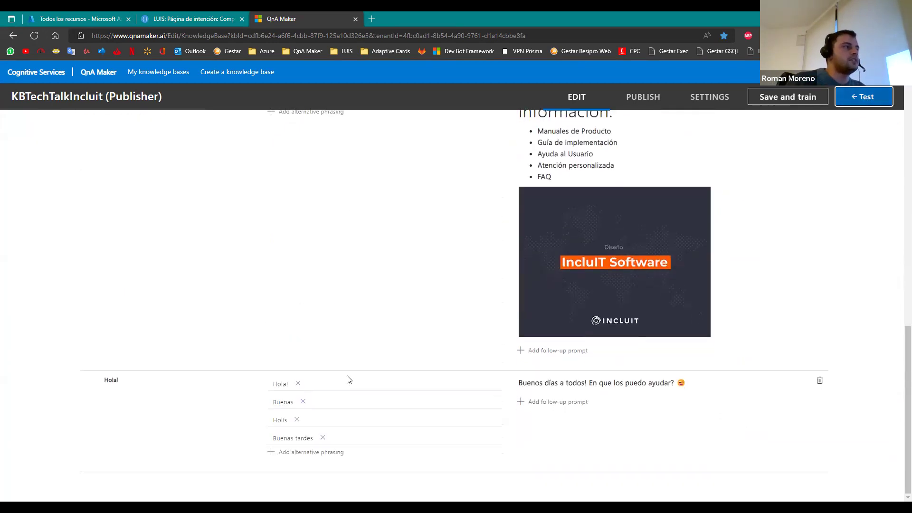
{"action": "left_click_drag", "start_coordinate": [105, 383], "coordinate": [148, 385]}
{"action": "left_click", "coordinate": [205, 390]}
{"action": "left_click_drag", "start_coordinate": [271, 383], "coordinate": [287, 438]}
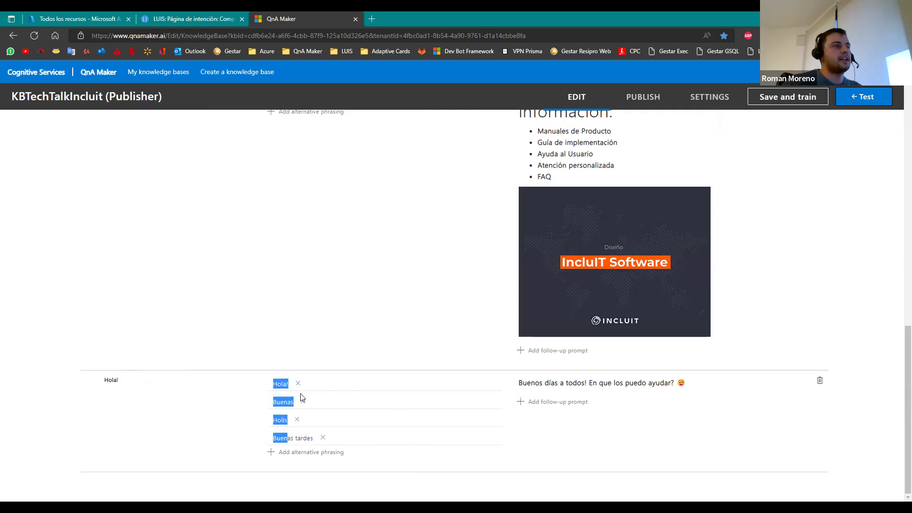
{"action": "left_click", "coordinate": [593, 447]}
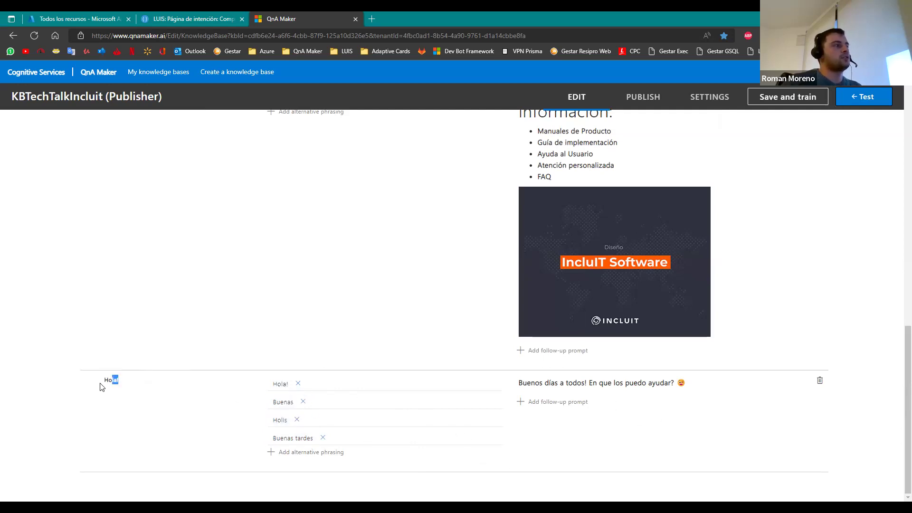
{"action": "left_click_drag", "start_coordinate": [119, 381], "coordinate": [104, 383]}
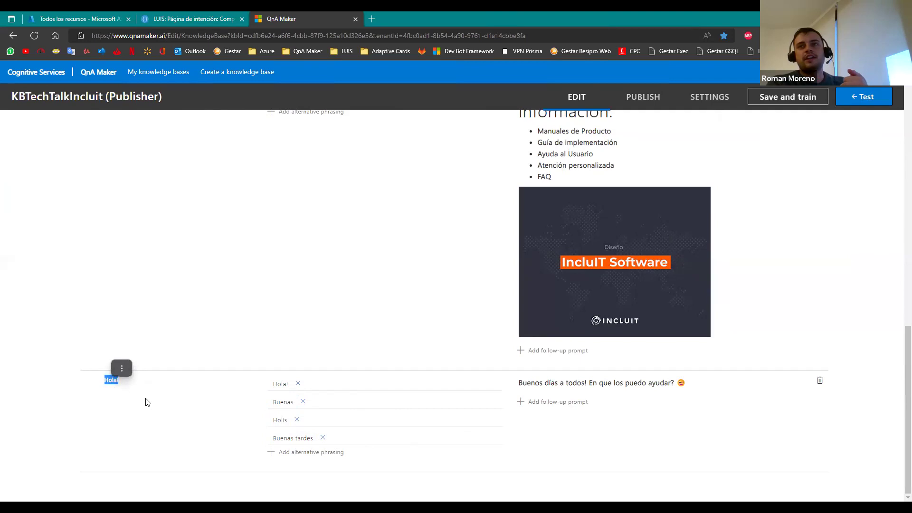
Step: Review the "Que puedo hacer?" QnA pair with its alternative phrasings, formatted answer and image
{"action": "scroll", "coordinate": [214, 391], "scroll_direction": "up", "scroll_amount": 5}
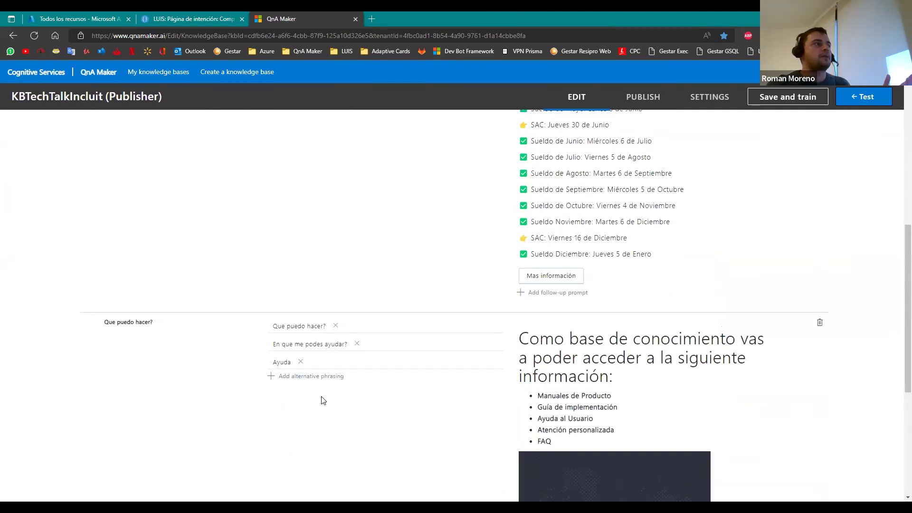
{"action": "scroll", "coordinate": [318, 380], "scroll_direction": "down", "scroll_amount": 1}
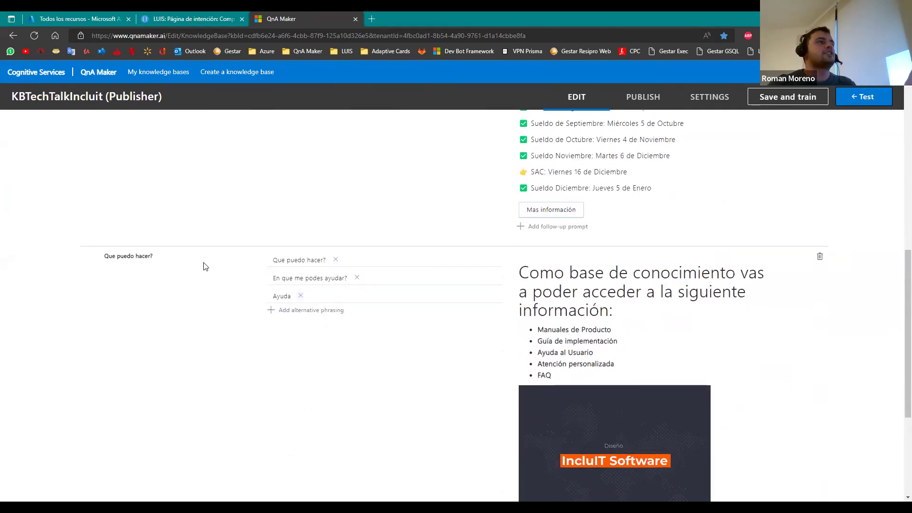
{"action": "scroll", "coordinate": [446, 285], "scroll_direction": "down", "scroll_amount": 3}
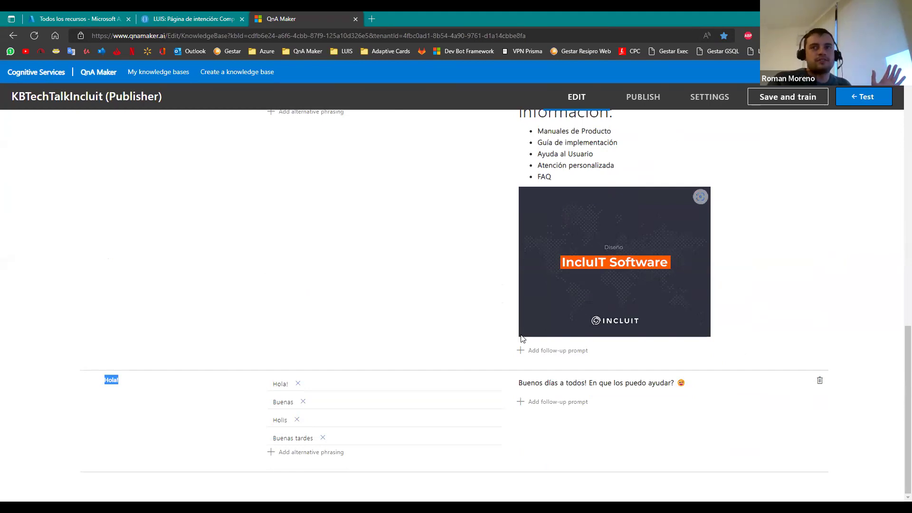
{"action": "scroll", "coordinate": [610, 383], "scroll_direction": "up", "scroll_amount": 3}
{"action": "scroll", "coordinate": [609, 383], "scroll_direction": "down", "scroll_amount": 4}
{"action": "scroll", "coordinate": [249, 302], "scroll_direction": "up", "scroll_amount": 3}
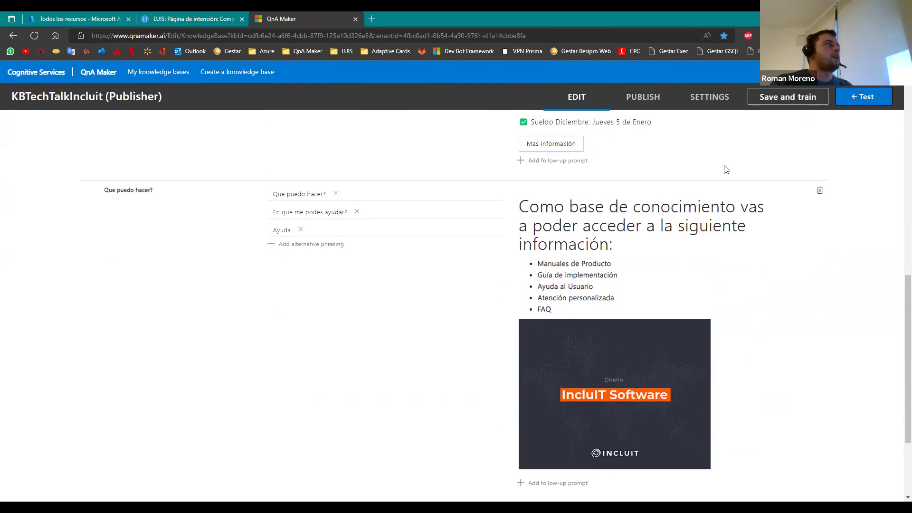
Step: Test the knowledge base with the message "Que puedo hacer?" and review the bot's formatted reply and image
{"action": "scroll", "coordinate": [780, 112], "scroll_direction": "up", "scroll_amount": 10}
{"action": "left_click", "coordinate": [864, 97]}
{"action": "left_click", "coordinate": [784, 490]}
{"action": "type", "text": "Que pu"}
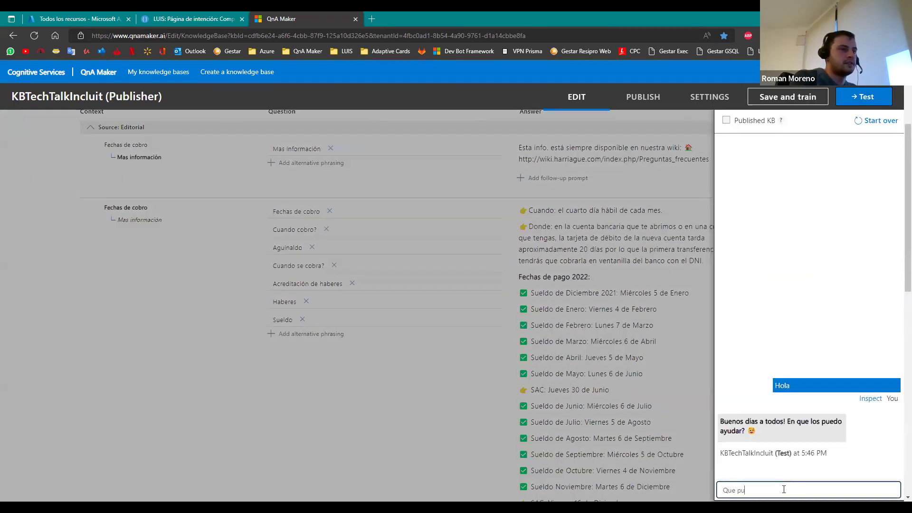
{"action": "type", "text": "edo hacer"}
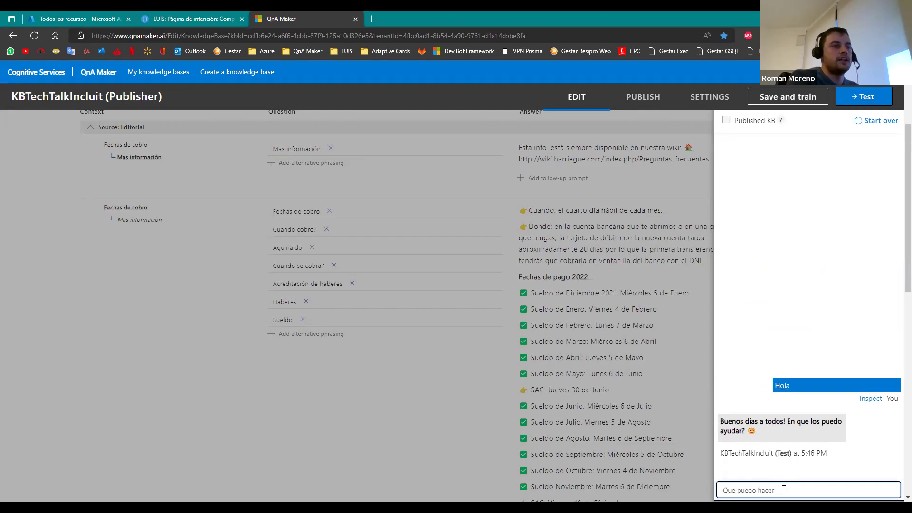
{"action": "type", "text": "?"}
{"action": "key", "text": "Return"}
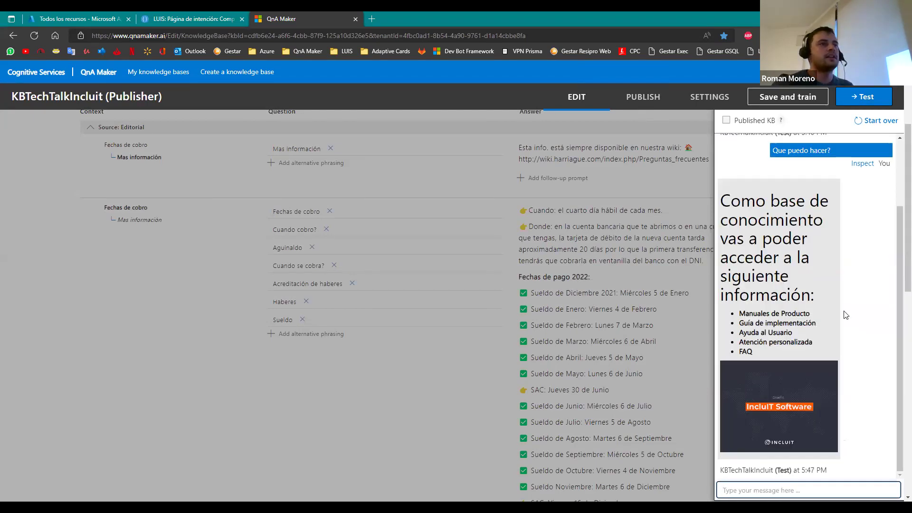
{"action": "scroll", "coordinate": [846, 315], "scroll_direction": "down", "scroll_amount": 2}
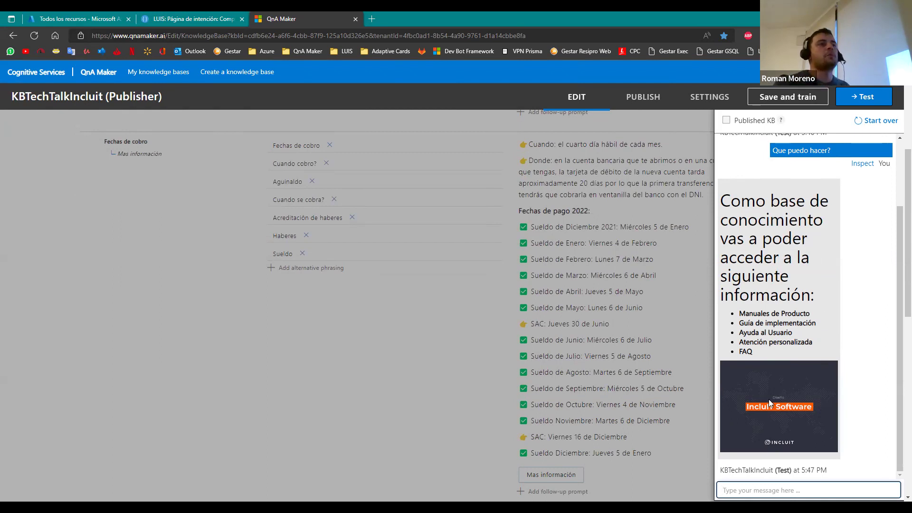
{"action": "scroll", "coordinate": [759, 291], "scroll_direction": "up", "scroll_amount": 2}
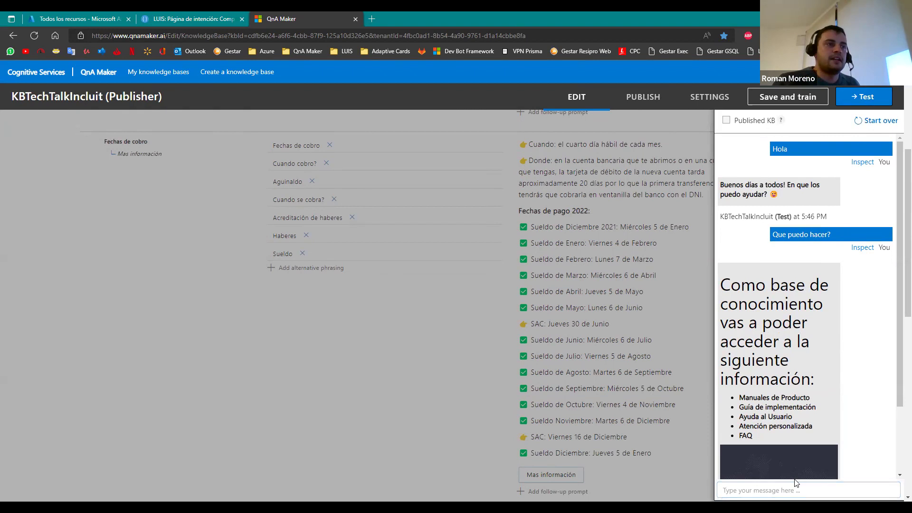
{"action": "scroll", "coordinate": [855, 285], "scroll_direction": "down", "scroll_amount": 10}
Step: Start the test conversation over, send "Fechas cobro", and read through the bot's full reply
{"action": "left_click", "coordinate": [885, 125]}
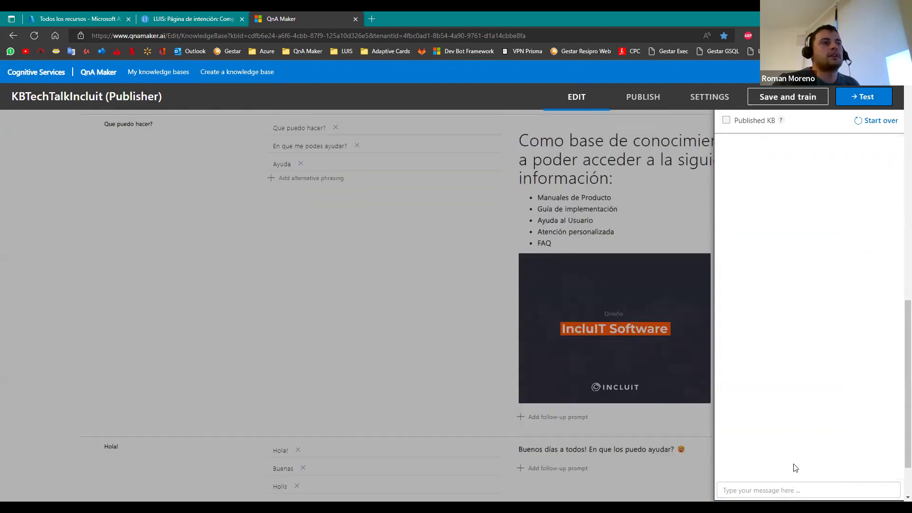
{"action": "left_click", "coordinate": [793, 490]}
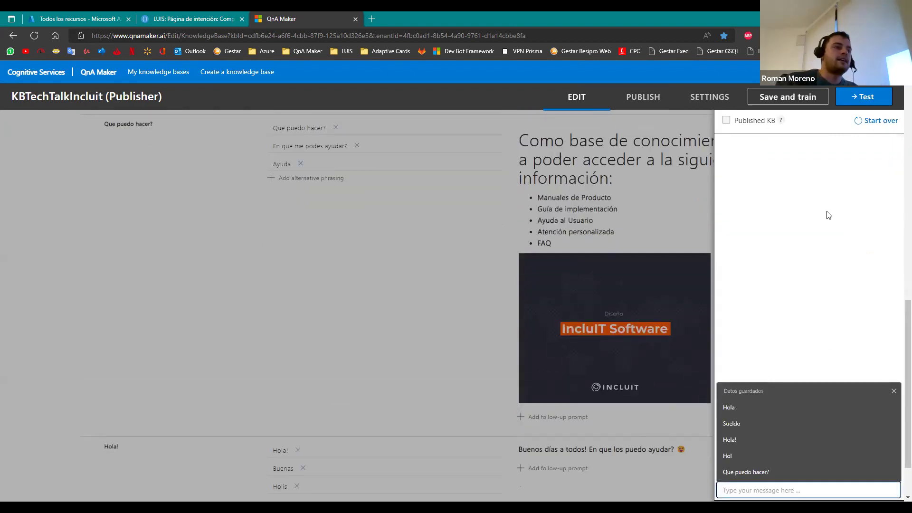
{"action": "type", "text": "Fechas cobro"}
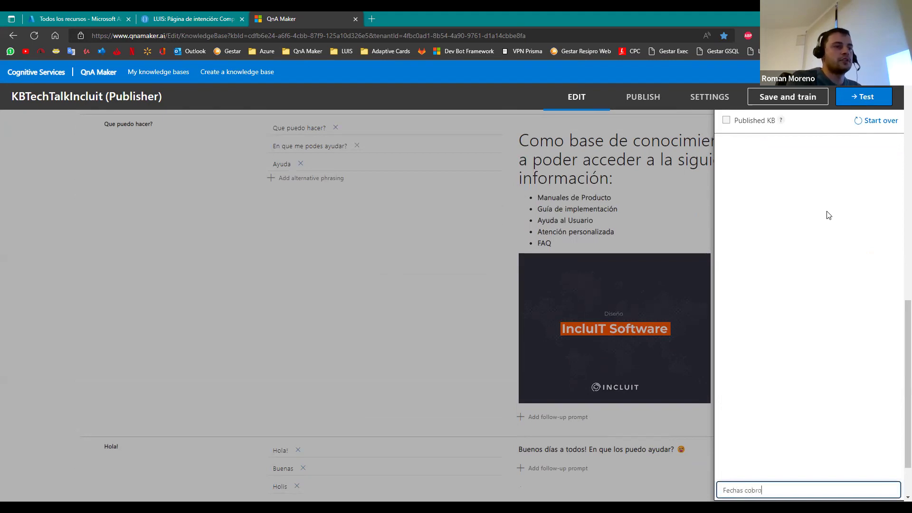
{"action": "key", "text": "Return"}
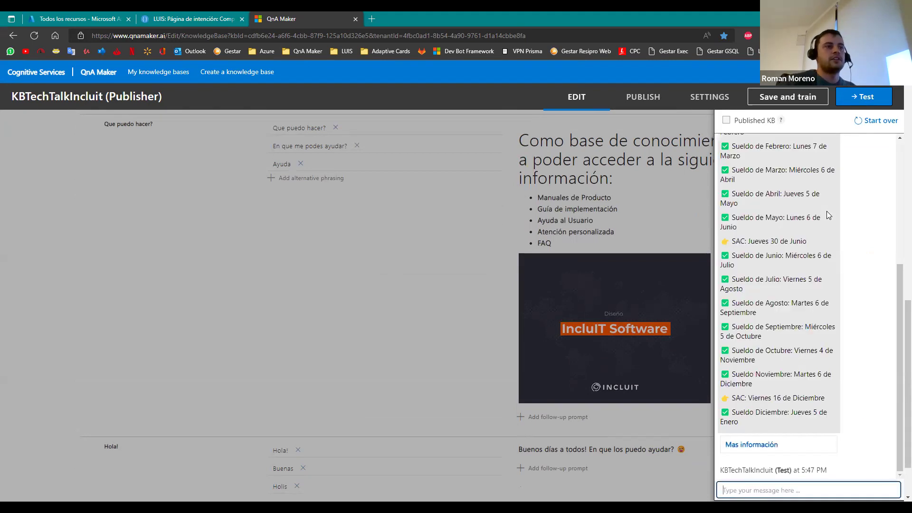
{"action": "scroll", "coordinate": [797, 209], "scroll_direction": "up", "scroll_amount": 3}
{"action": "scroll", "coordinate": [797, 209], "scroll_direction": "up", "scroll_amount": 3}
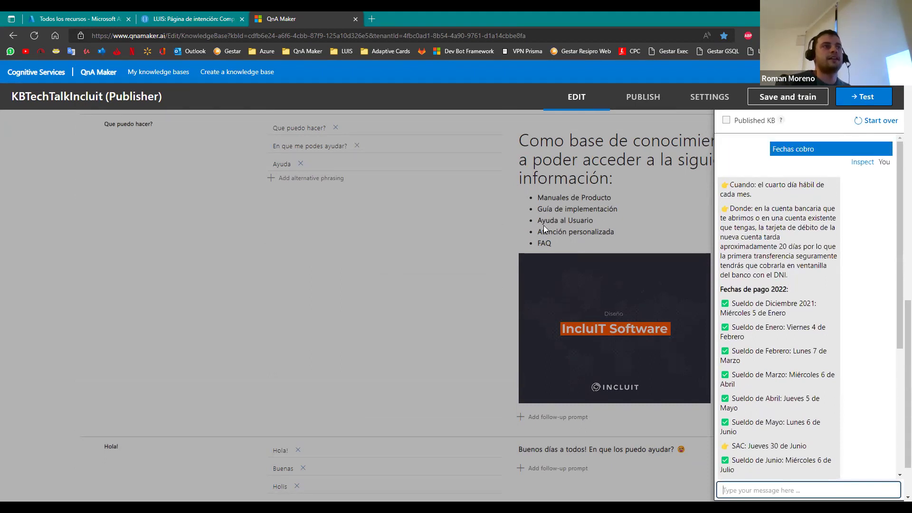
{"action": "scroll", "coordinate": [798, 257], "scroll_direction": "down", "scroll_amount": 2}
{"action": "scroll", "coordinate": [802, 275], "scroll_direction": "up", "scroll_amount": 2}
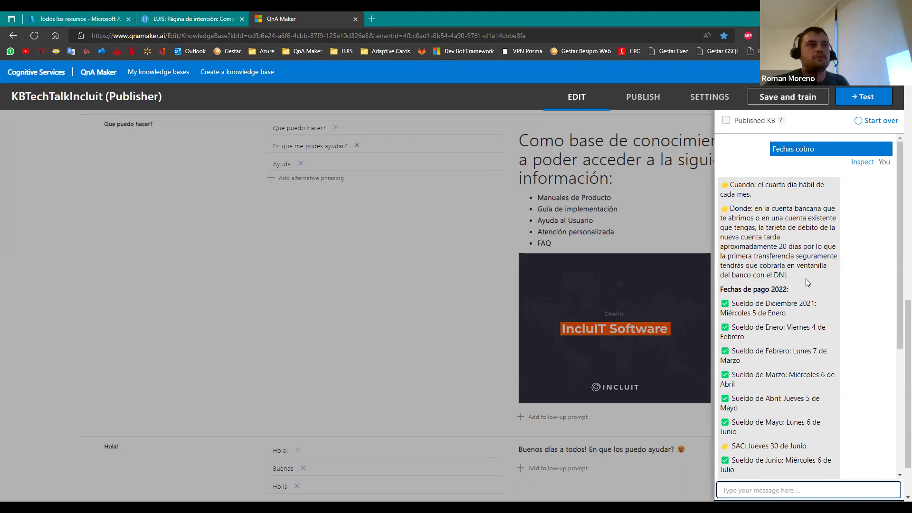
Step: Compare the test reply with the "Fechas de cobro" QnA pair, its alternative phrasings and its follow-up prompt
{"action": "left_click", "coordinate": [790, 490]}
{"action": "scroll", "coordinate": [441, 286], "scroll_direction": "up", "scroll_amount": 2}
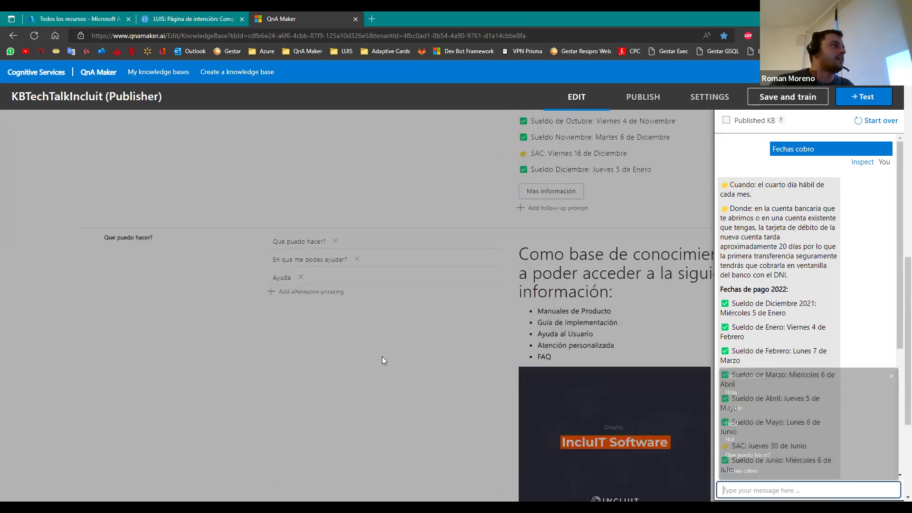
{"action": "scroll", "coordinate": [413, 309], "scroll_direction": "down", "scroll_amount": 3}
{"action": "scroll", "coordinate": [436, 321], "scroll_direction": "up", "scroll_amount": 10}
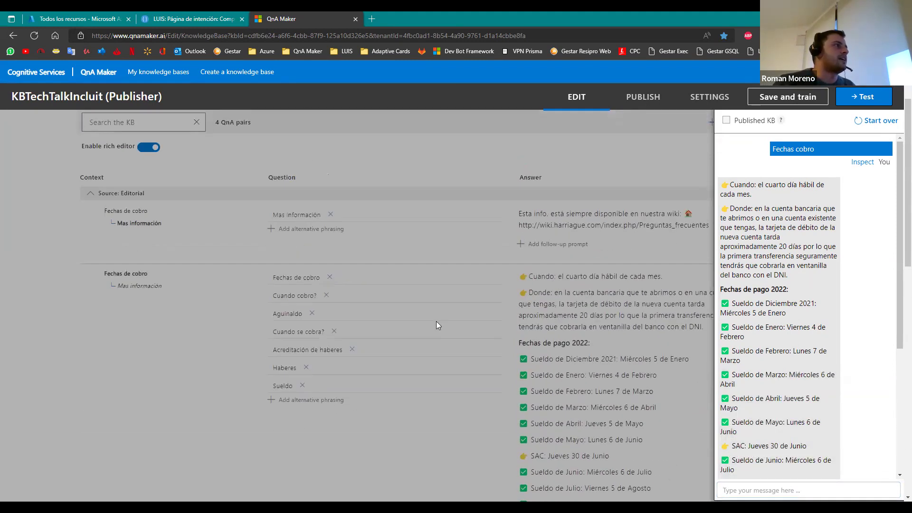
{"action": "scroll", "coordinate": [411, 366], "scroll_direction": "down", "scroll_amount": 3}
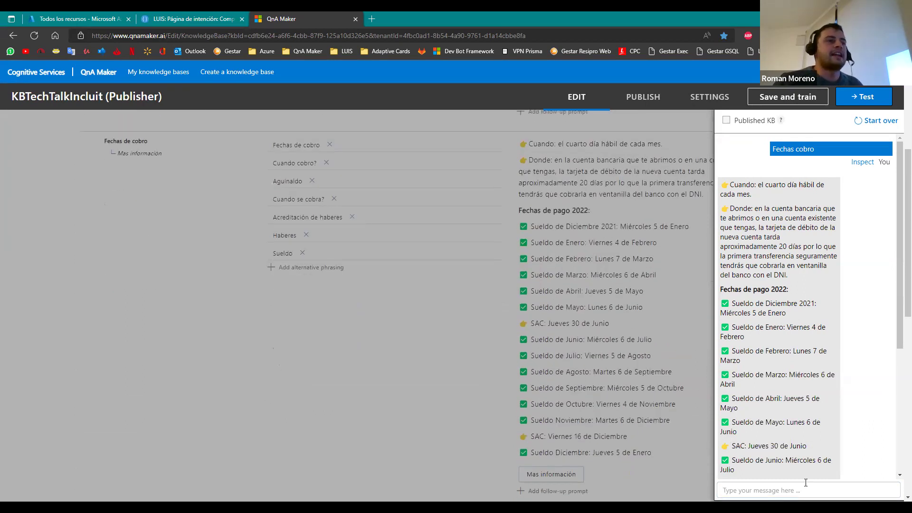
{"action": "scroll", "coordinate": [418, 361], "scroll_direction": "up", "scroll_amount": 3}
{"action": "scroll", "coordinate": [522, 352], "scroll_direction": "down", "scroll_amount": 2}
{"action": "scroll", "coordinate": [642, 346], "scroll_direction": "up", "scroll_amount": 4}
{"action": "scroll", "coordinate": [642, 346], "scroll_direction": "down", "scroll_amount": 4}
{"action": "scroll", "coordinate": [851, 375], "scroll_direction": "down", "scroll_amount": 5}
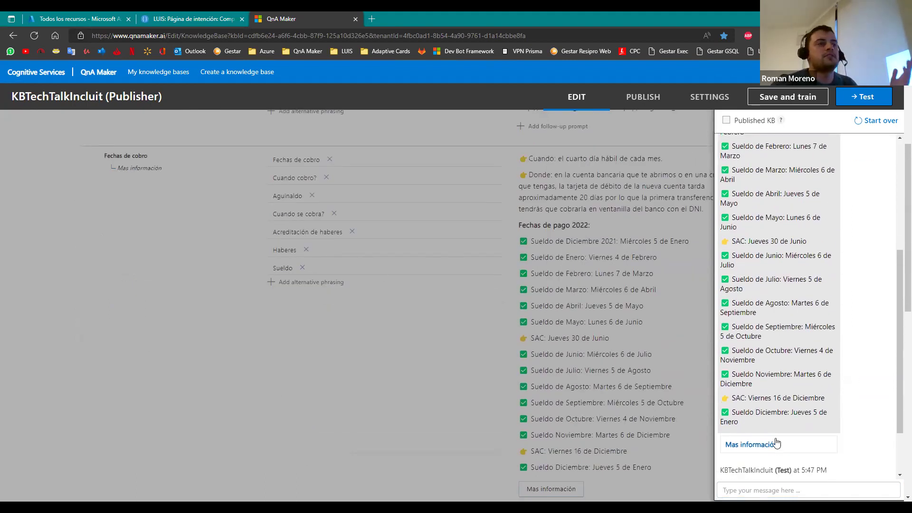
Step: Follow the "Mas información" prompt in the test chat, examine the wiki link in the reply, and close the test pane
{"action": "left_click", "coordinate": [775, 445]}
{"action": "scroll", "coordinate": [798, 454], "scroll_direction": "down", "scroll_amount": 1}
{"action": "left_click_drag", "start_coordinate": [798, 455], "coordinate": [756, 448]}
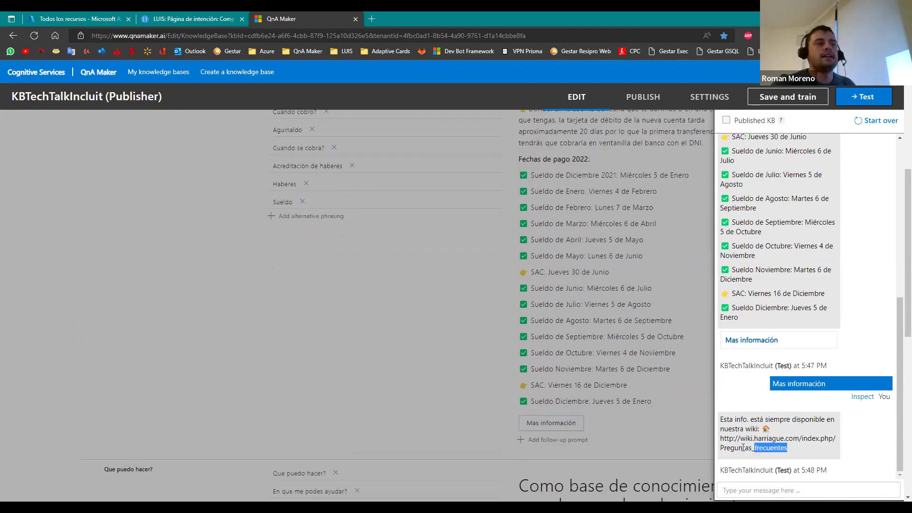
{"action": "left_click_drag", "start_coordinate": [836, 447], "coordinate": [772, 444]}
{"action": "left_click", "coordinate": [816, 450]}
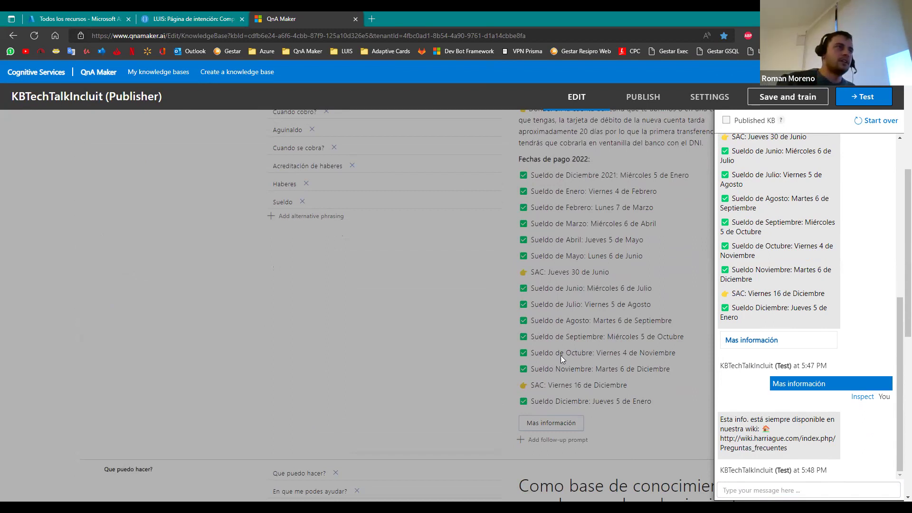
{"action": "left_click", "coordinate": [864, 96]}
{"action": "scroll", "coordinate": [761, 295], "scroll_direction": "up", "scroll_amount": 4}
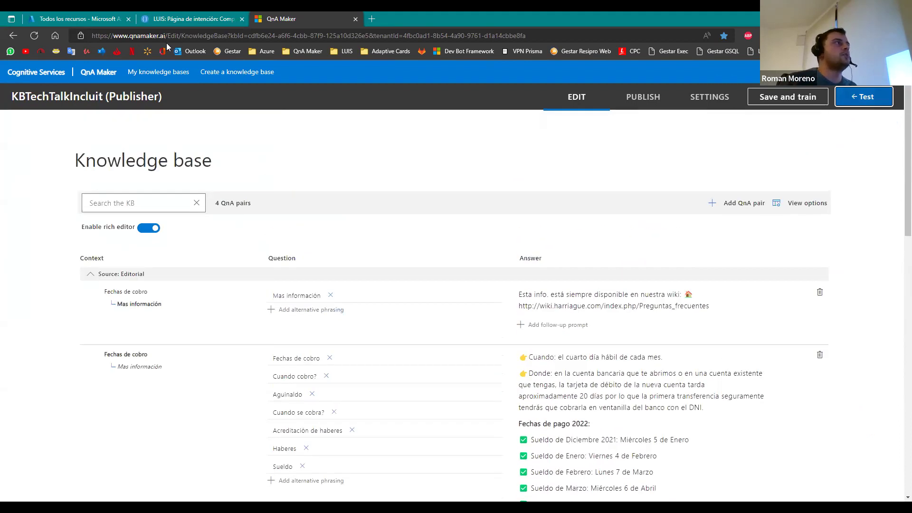
{"action": "left_click", "coordinate": [491, 167]}
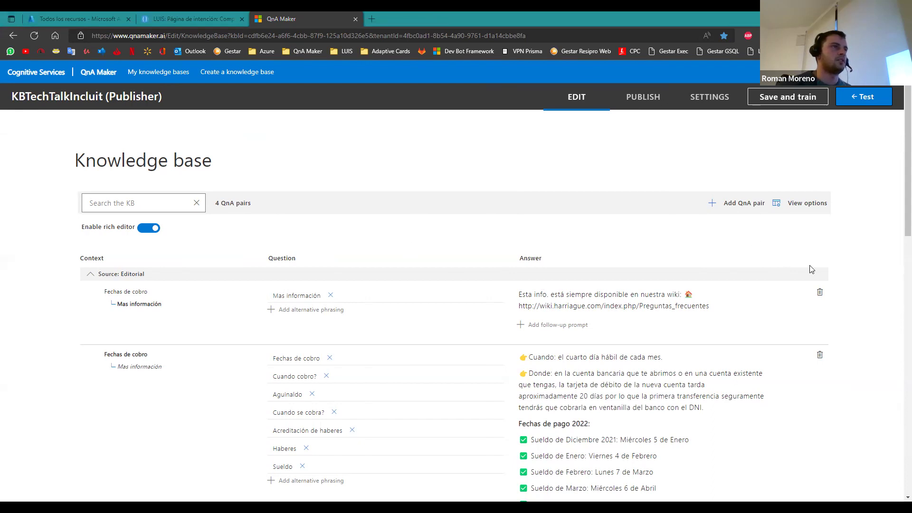
{"action": "left_click", "coordinate": [779, 245]}
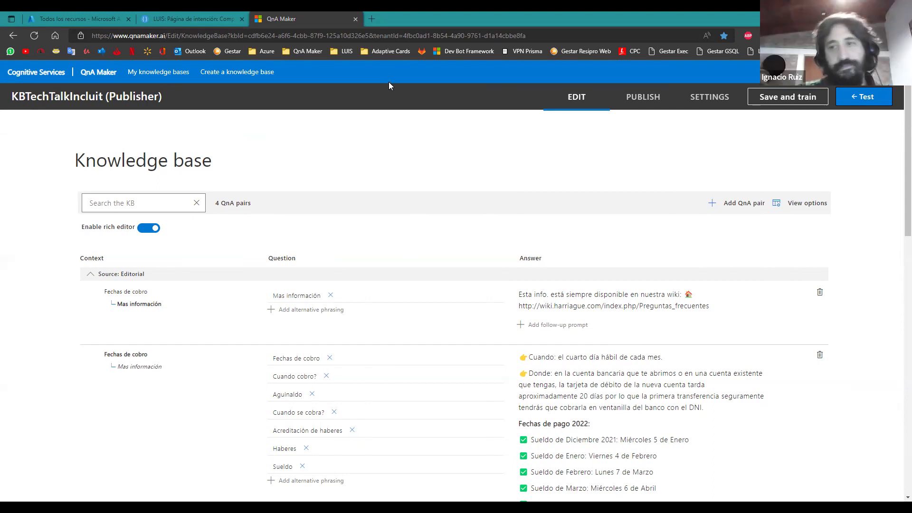
{"action": "scroll", "coordinate": [565, 407], "scroll_direction": "down", "scroll_amount": 1}
{"action": "scroll", "coordinate": [565, 407], "scroll_direction": "down", "scroll_amount": 2}
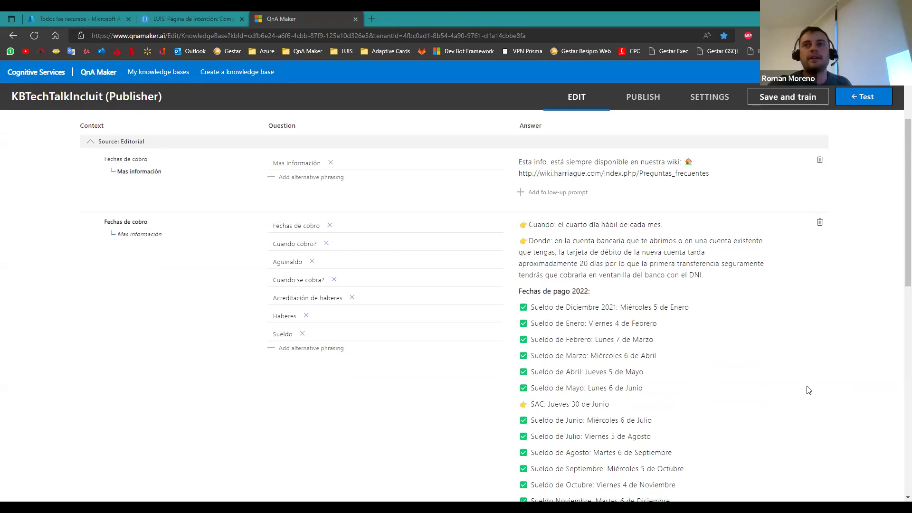
{"action": "scroll", "coordinate": [840, 397], "scroll_direction": "down", "scroll_amount": 2}
{"action": "scroll", "coordinate": [840, 397], "scroll_direction": "up", "scroll_amount": 3}
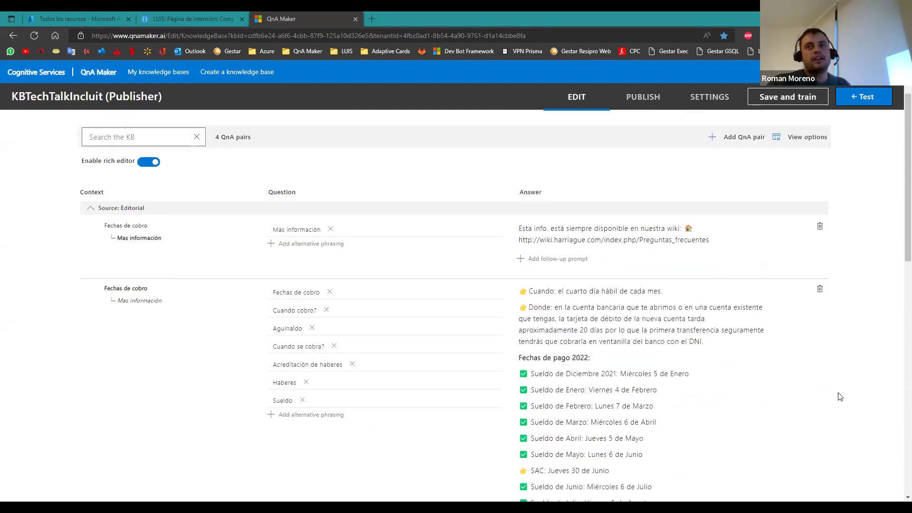
{"action": "scroll", "coordinate": [840, 397], "scroll_direction": "down", "scroll_amount": 1}
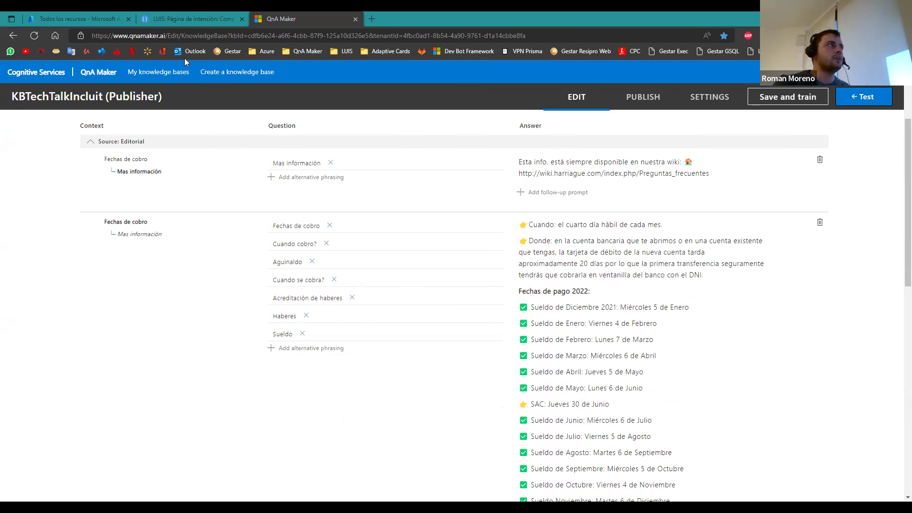
Step: Return to the Compras intent page in LUIS and close its test panel
{"action": "left_click", "coordinate": [180, 19]}
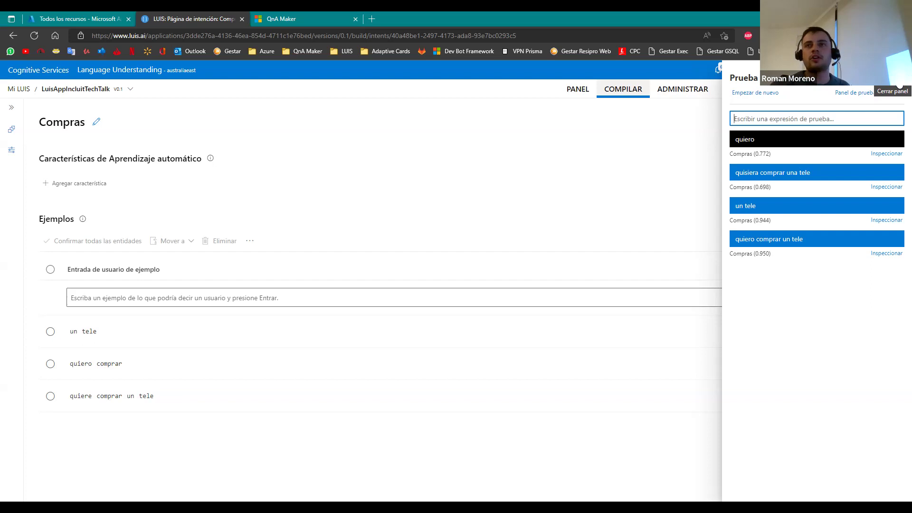
{"action": "left_click", "coordinate": [899, 85]}
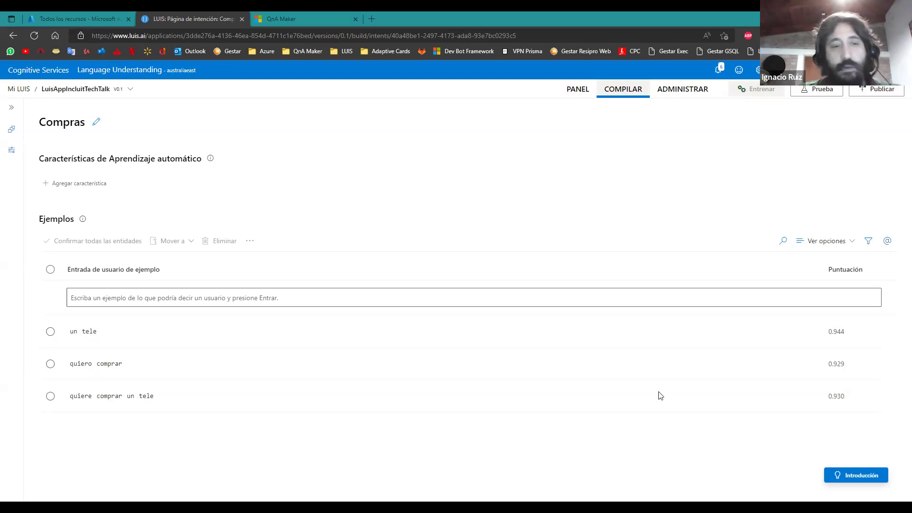
Step: Switch to the Adaptive Cards Designer and compare the card under the Microsoft Teams Light and Dark host apps, ending on Microsoft Teams - Dark
{"action": "key", "text": "alt+Tab"}
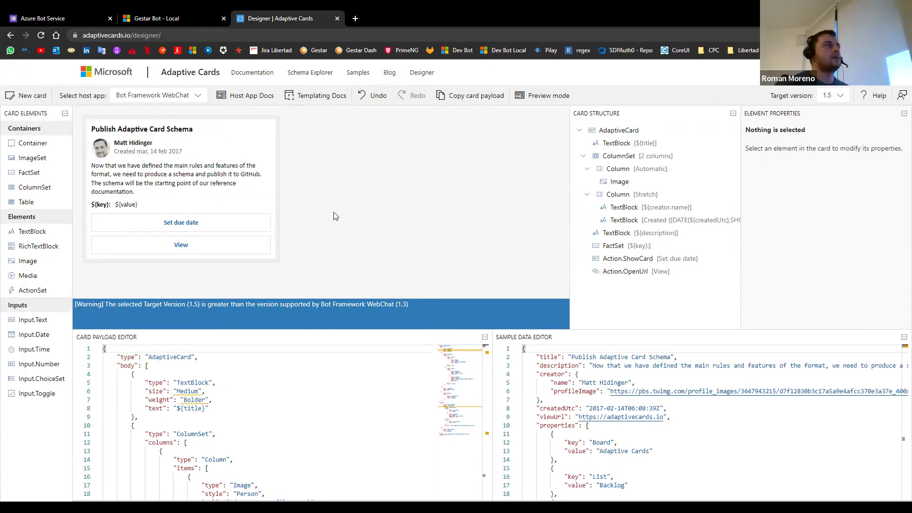
{"action": "left_click", "coordinate": [159, 97]}
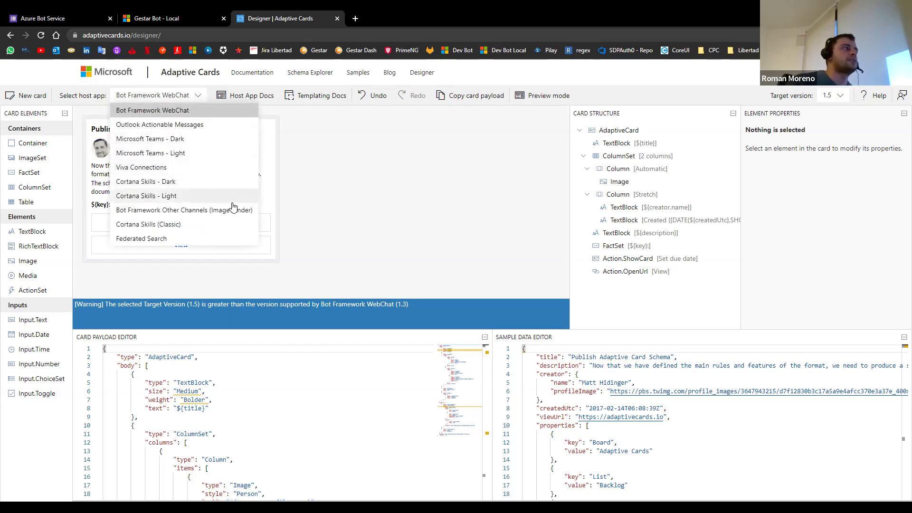
{"action": "left_click", "coordinate": [216, 154]}
{"action": "left_click", "coordinate": [190, 97]}
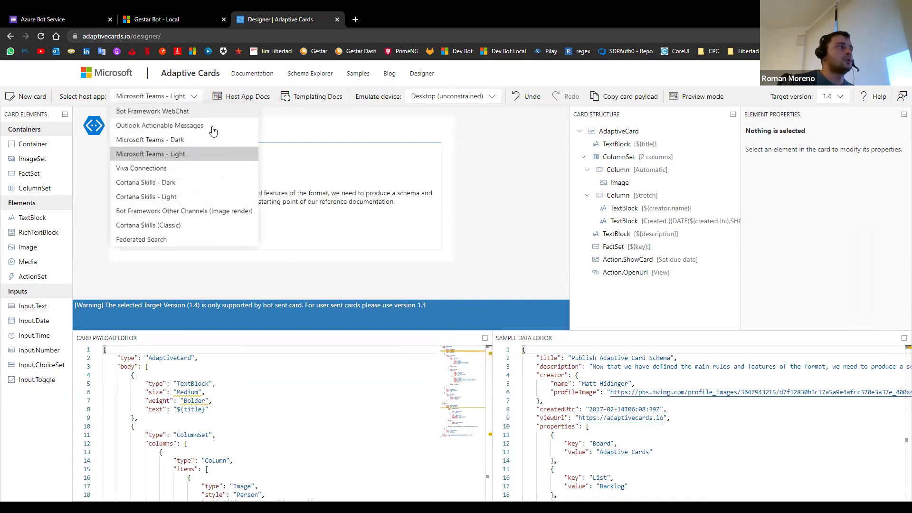
{"action": "left_click", "coordinate": [215, 140]}
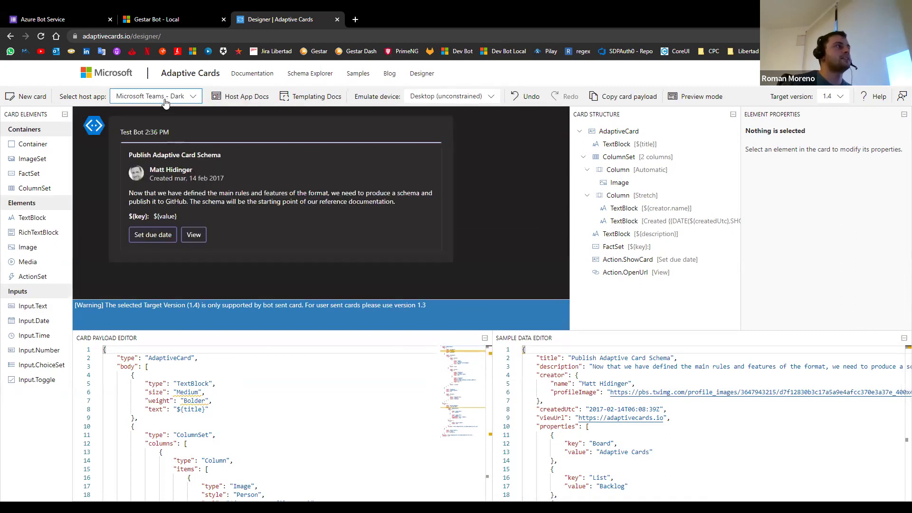
{"action": "left_click", "coordinate": [165, 103]}
{"action": "left_click", "coordinate": [217, 153]}
{"action": "left_click", "coordinate": [180, 96]}
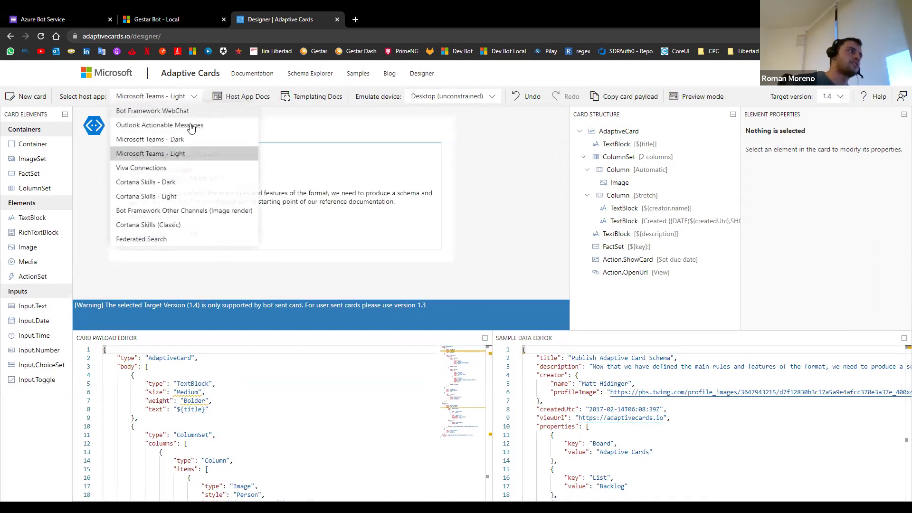
{"action": "left_click", "coordinate": [192, 139]}
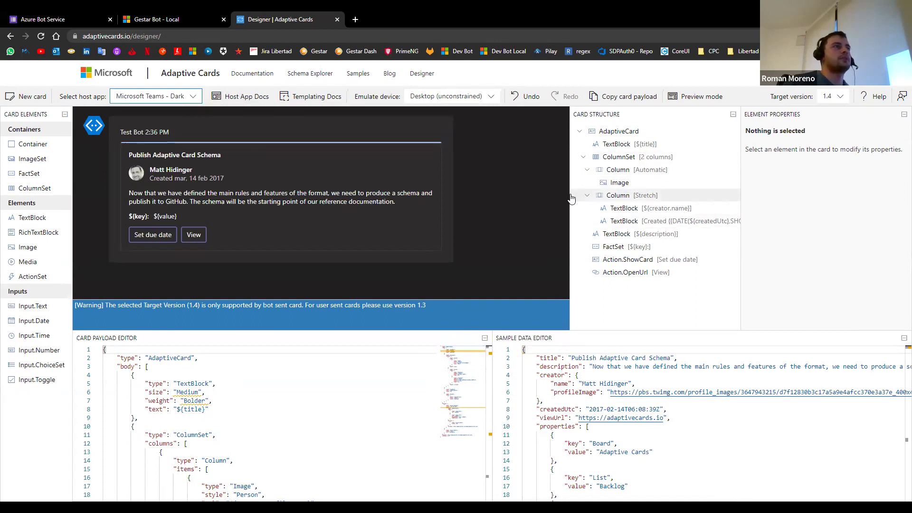
Step: Set the card's View action to the Positive style, retitle it "Vista", and look through the card payload
{"action": "left_click", "coordinate": [192, 234]}
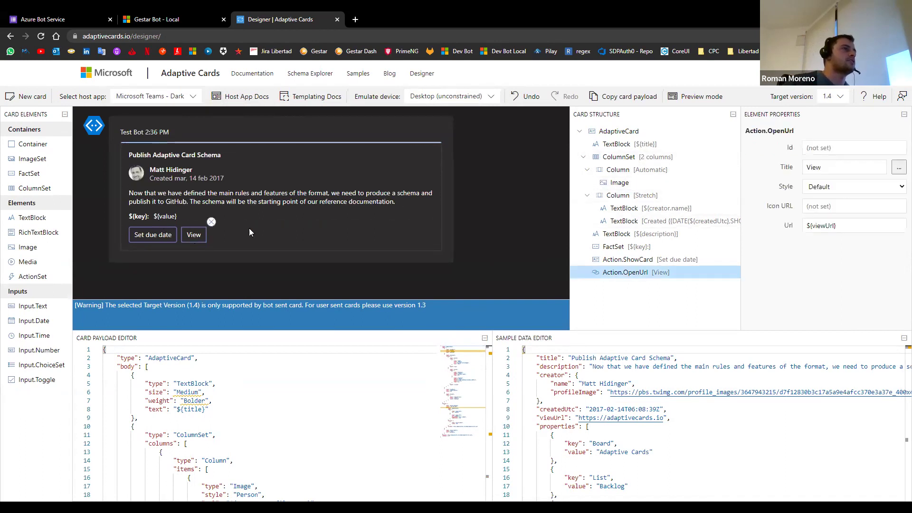
{"action": "left_click", "coordinate": [841, 188]}
{"action": "key", "text": "Return"}
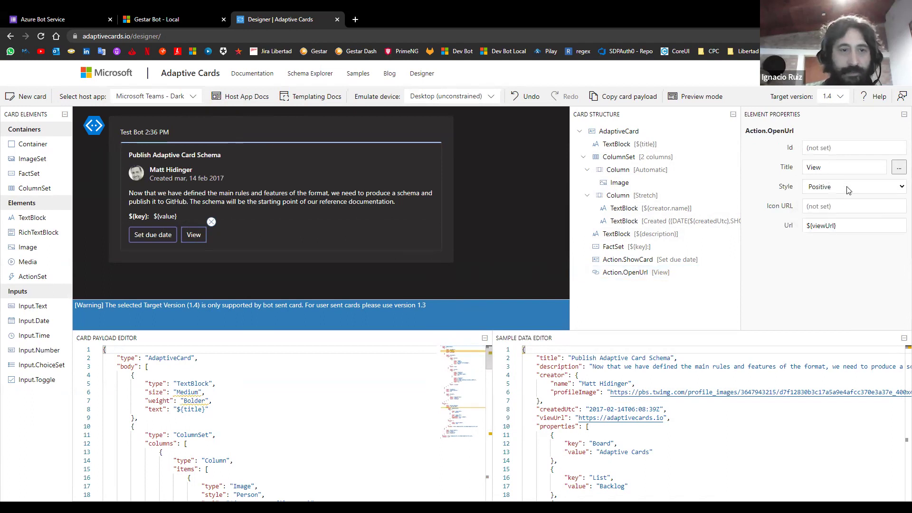
{"action": "key", "text": "shift+Tab"}
{"action": "key", "text": "shift+Tab"}
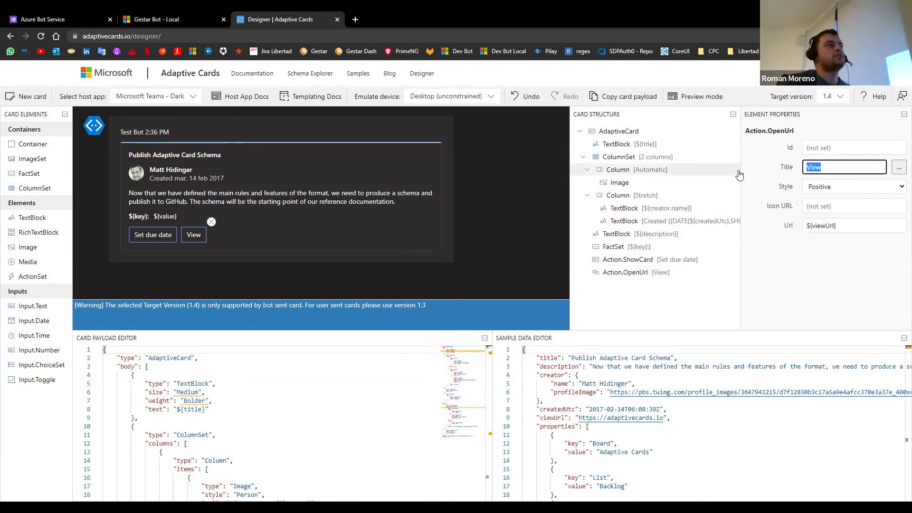
{"action": "type", "text": "Vista"}
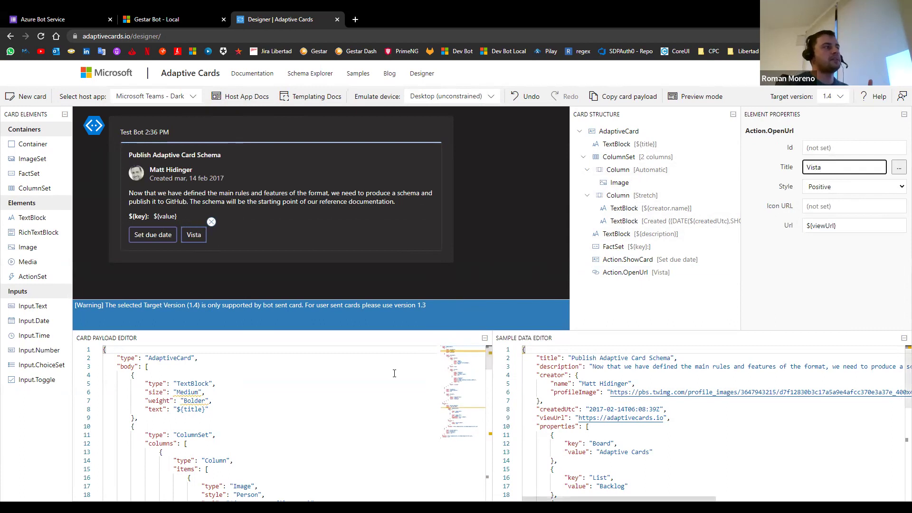
{"action": "scroll", "coordinate": [394, 374], "scroll_direction": "down", "scroll_amount": 10}
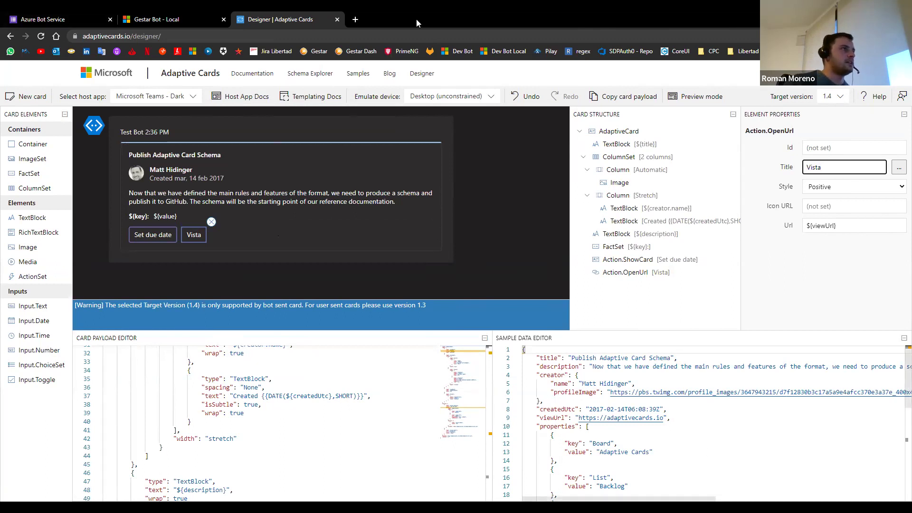
{"action": "left_click", "coordinate": [670, 116]}
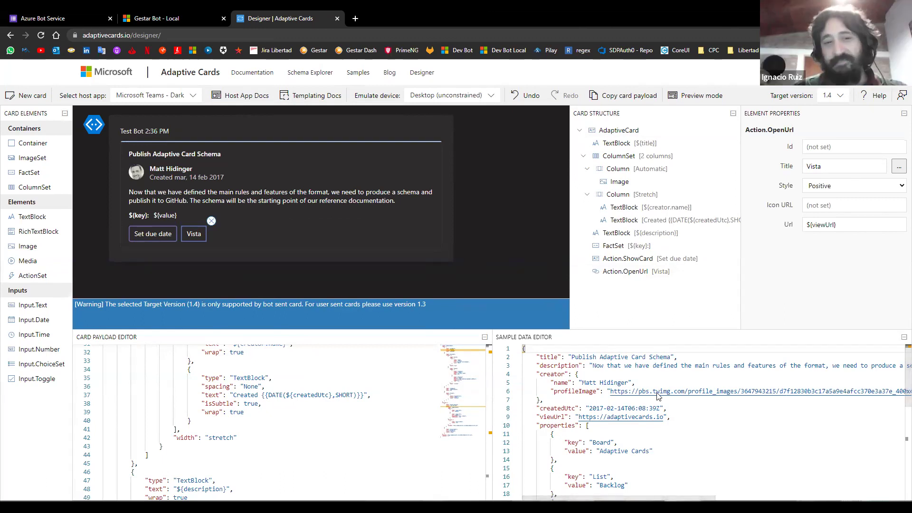
Step: Switch to the slide presentation and advance to the Demo slide
{"action": "key", "text": "alt+Tab"}
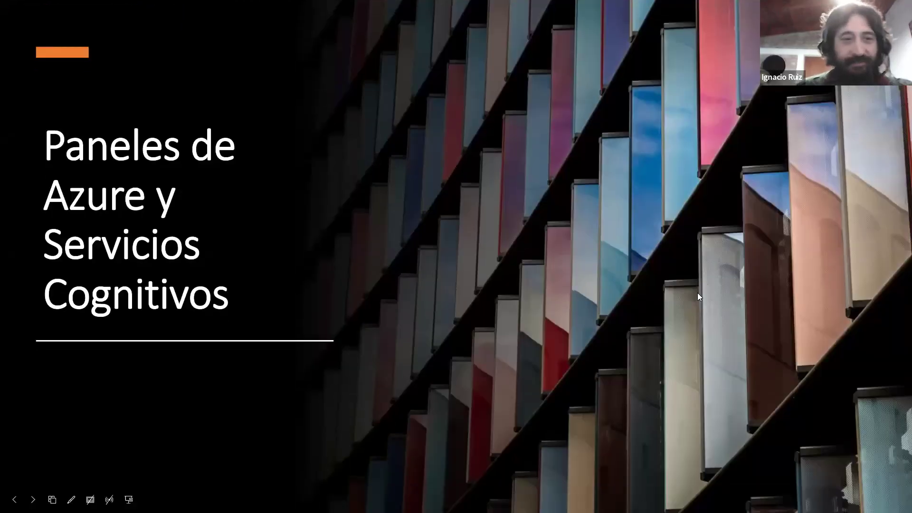
{"action": "key", "text": "Right"}
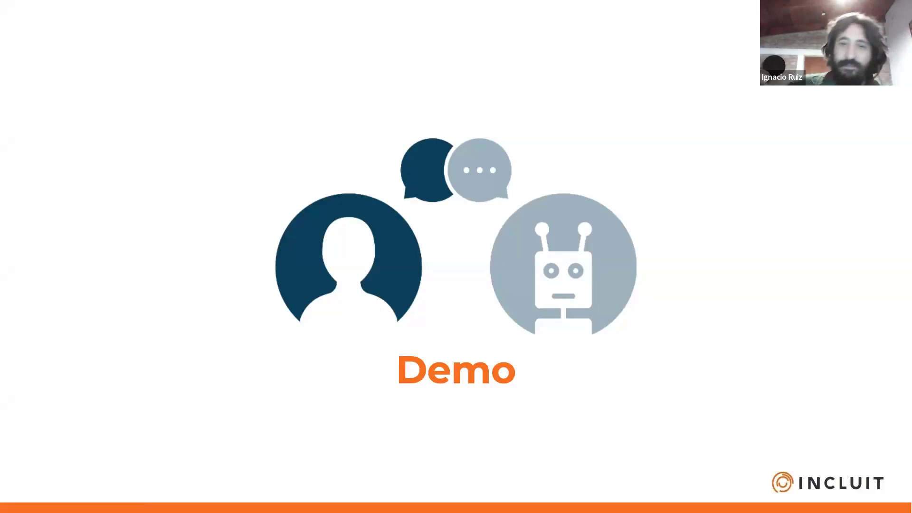